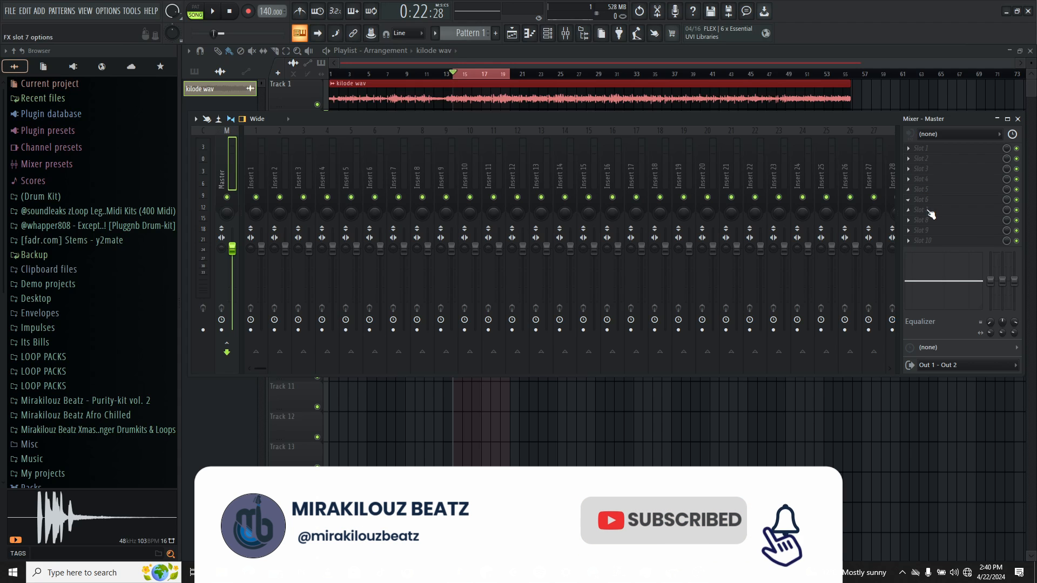
- Load Youlean Loudness Meter 2 into slot 10 of the Master and move its window clear of the mixer's effect slots
click(930, 240)
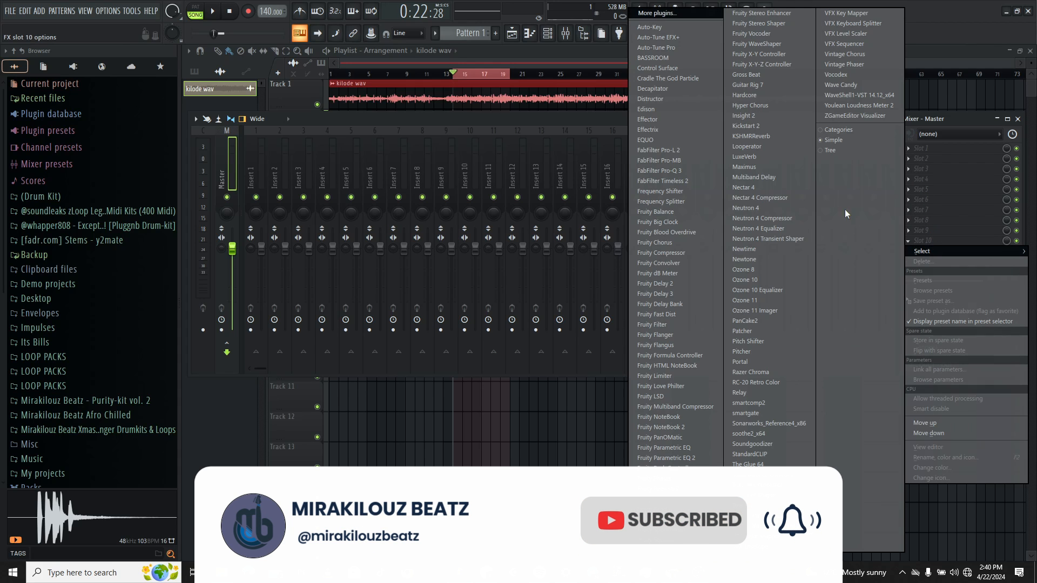
click(829, 106)
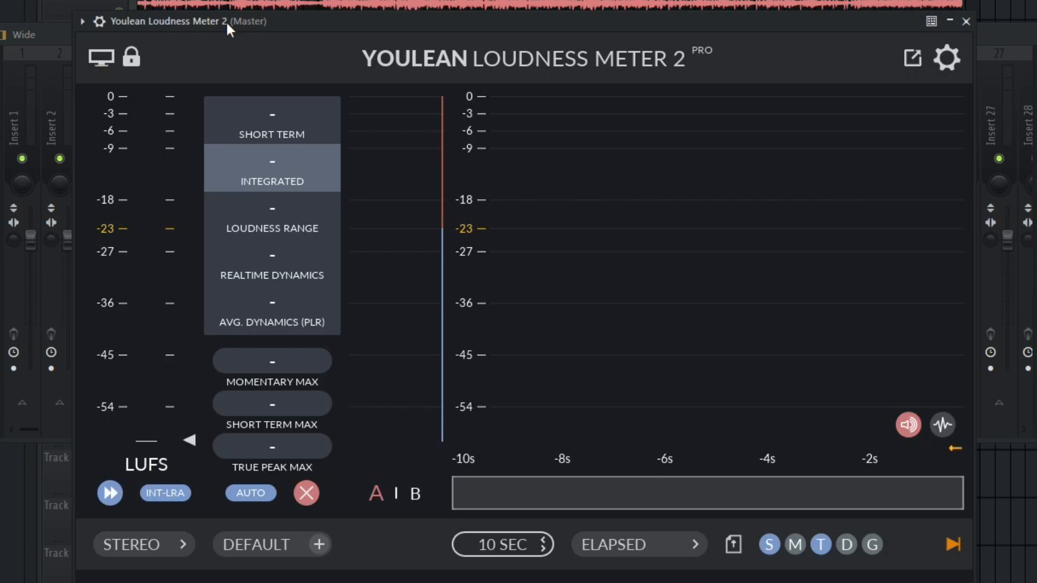
drag(227, 23, 283, 49)
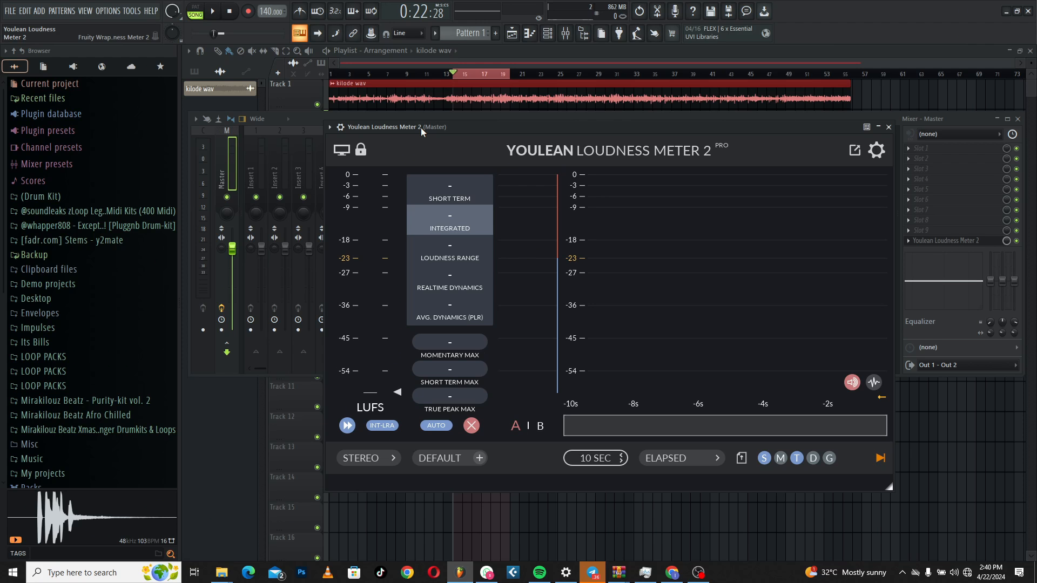
drag(420, 128, 302, 217)
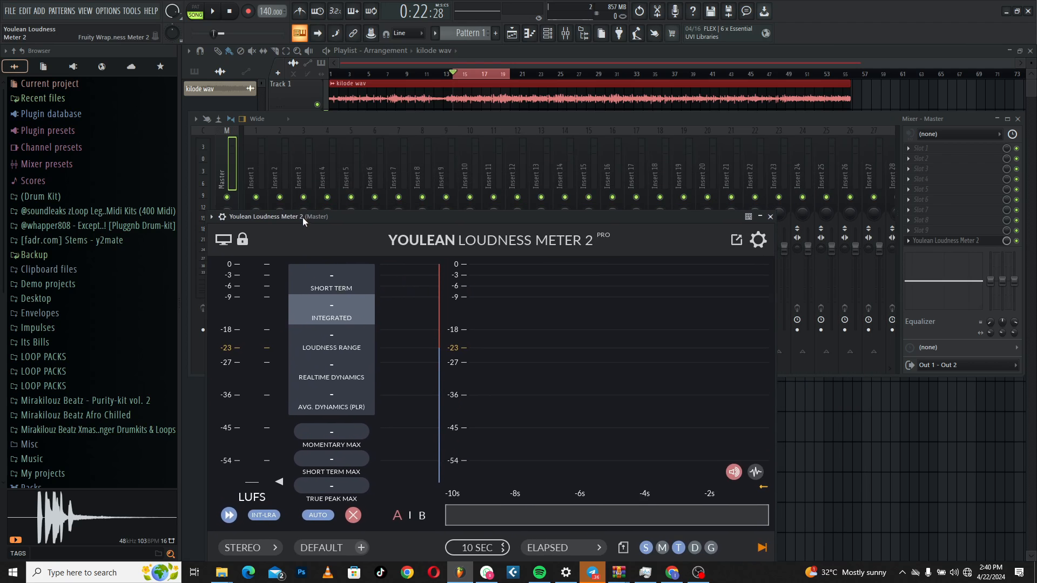
- Load FabFilter Pro-Q 3 into Master slot 1 and the Waves SSLComp Stereo compressor, through WaveShell1-VST 14.12_x64, into slot 2
click(931, 145)
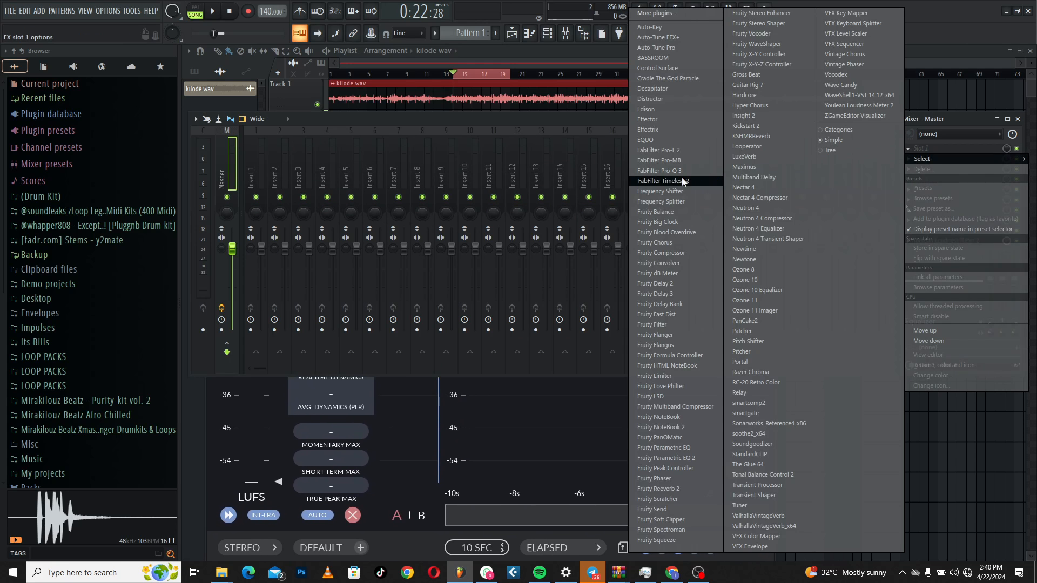
click(659, 171)
click(943, 157)
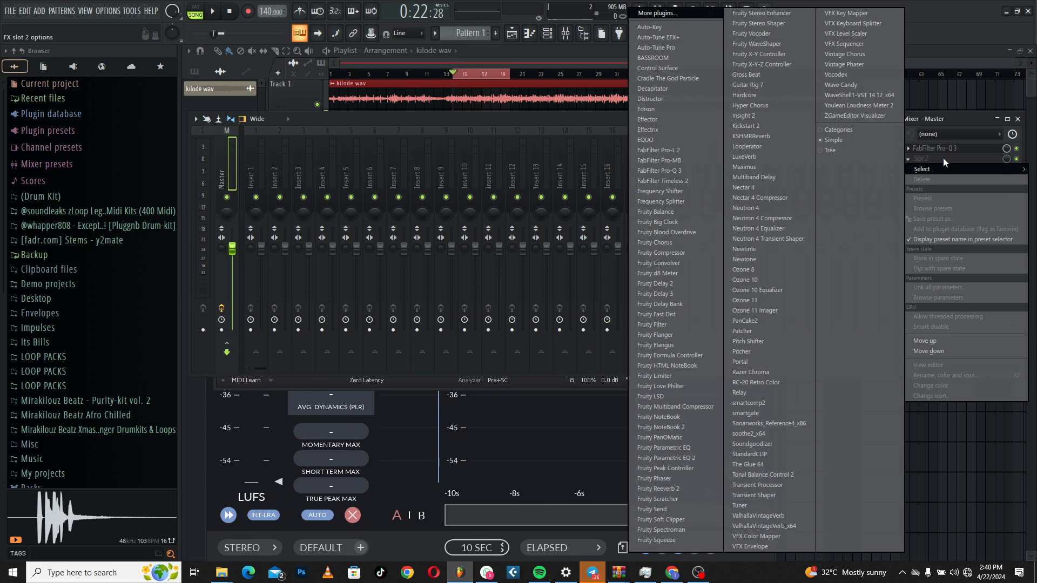
click(836, 97)
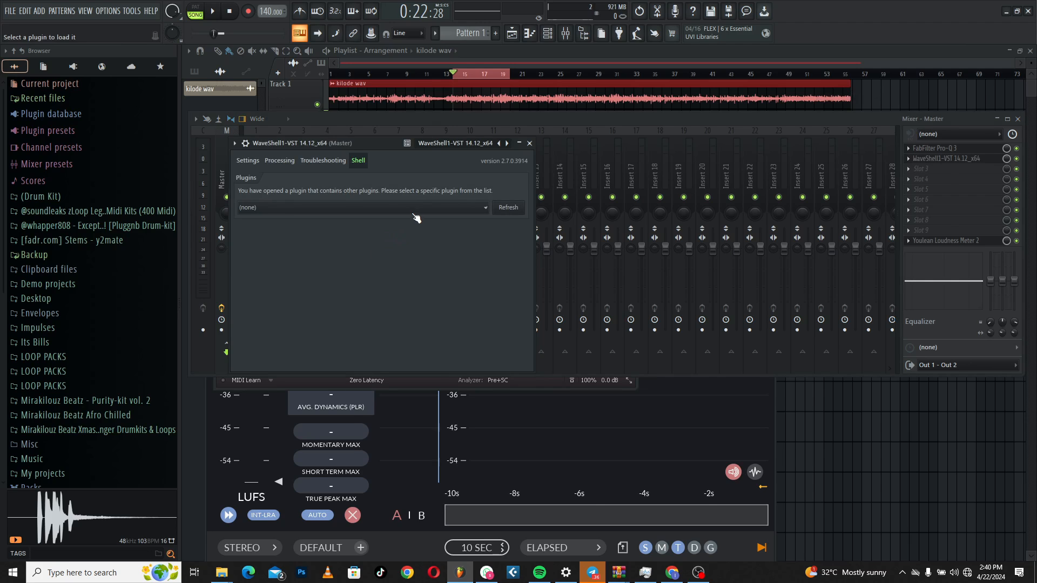
click(389, 210)
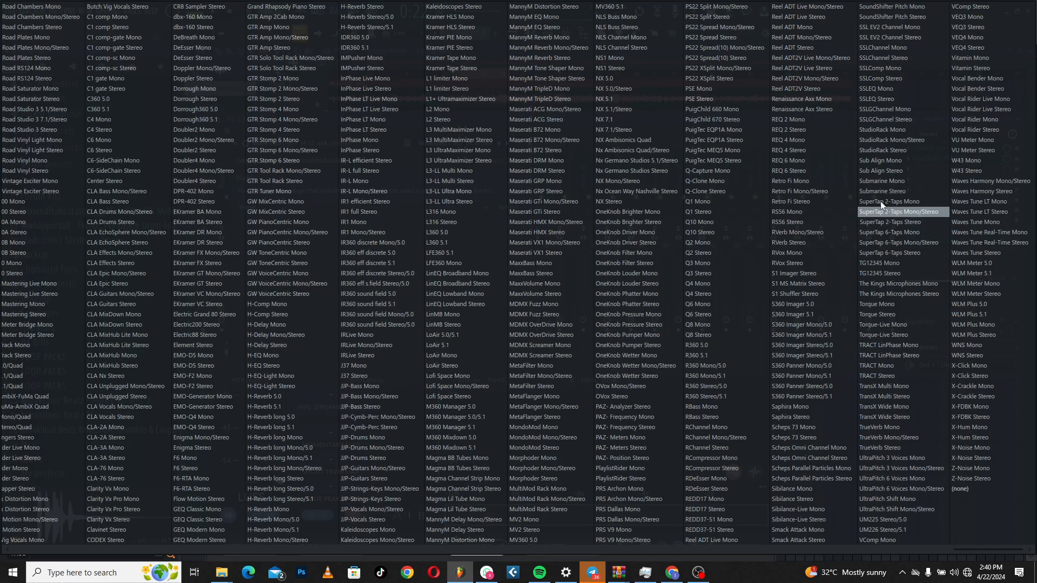
click(881, 78)
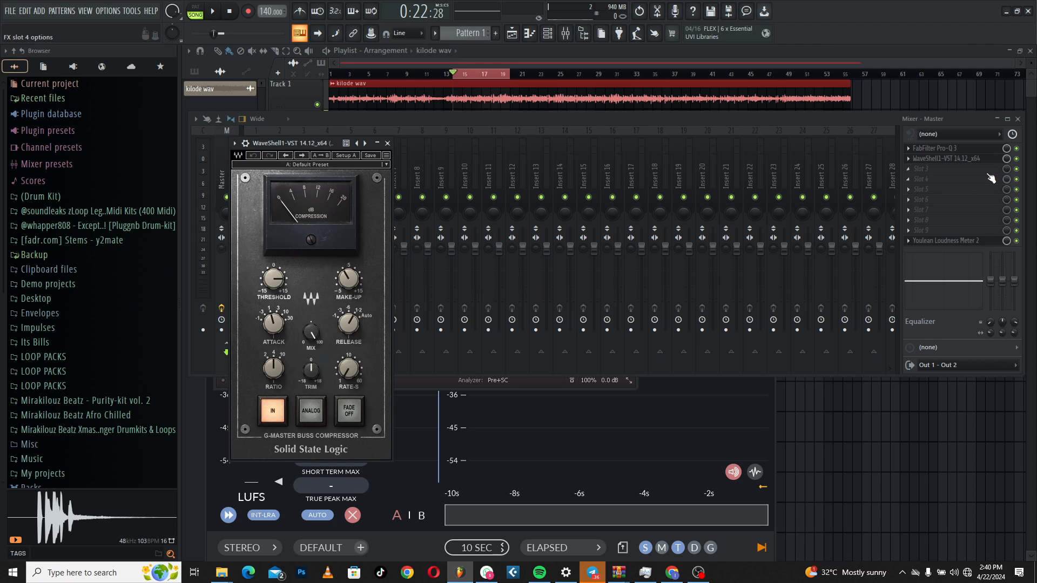
- Load FabFilter Pro-L 2 into both slot 3 and slot 4 of the Master, and close the second limiter's window
click(975, 170)
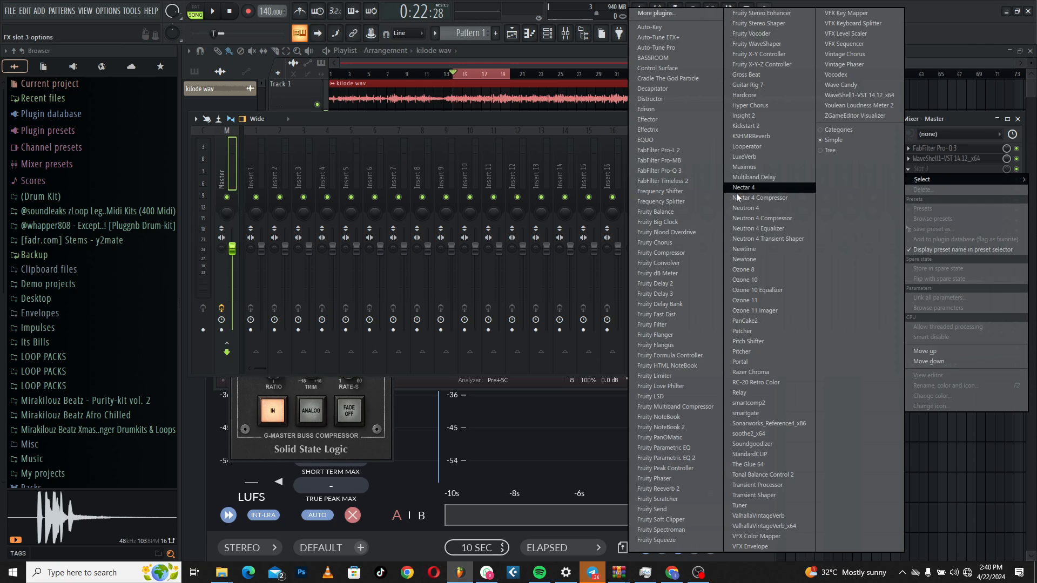
click(672, 154)
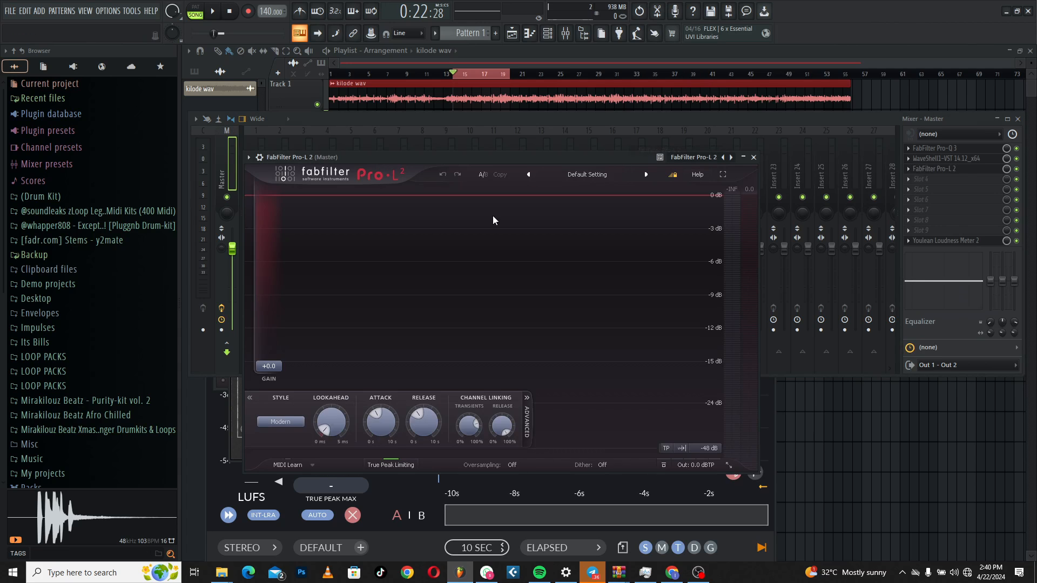
click(949, 177)
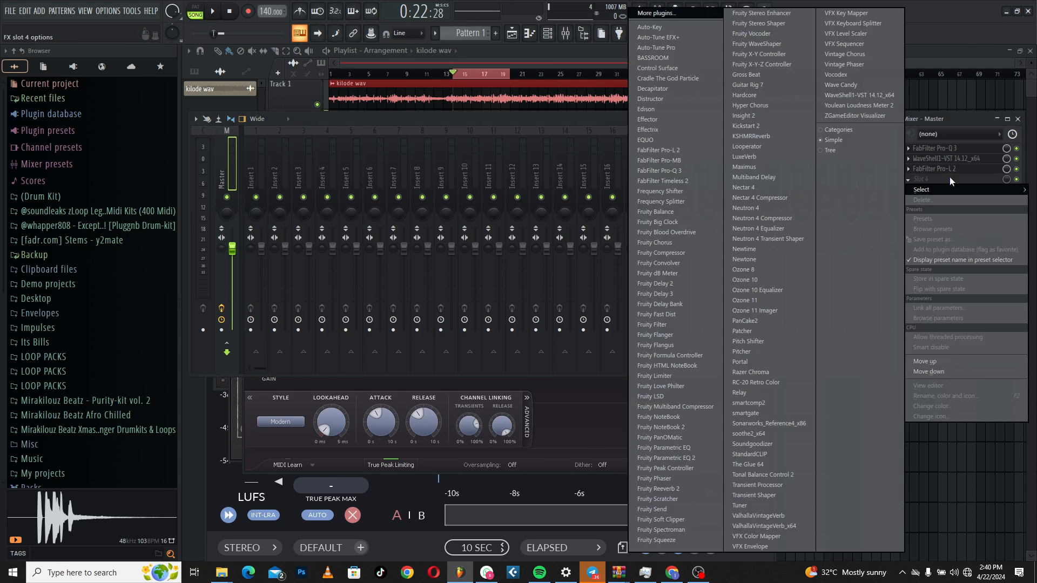
click(665, 153)
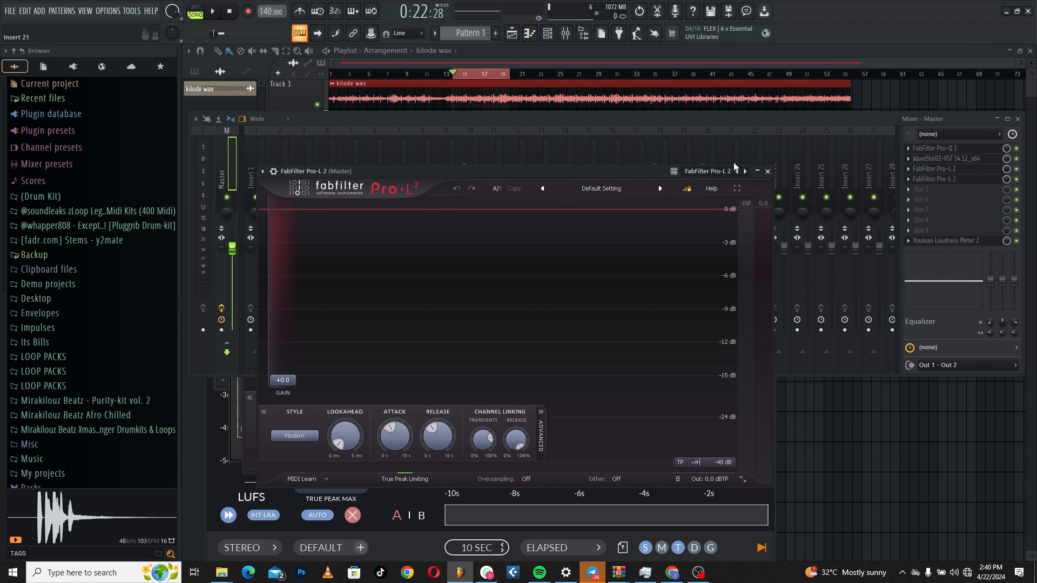
click(767, 171)
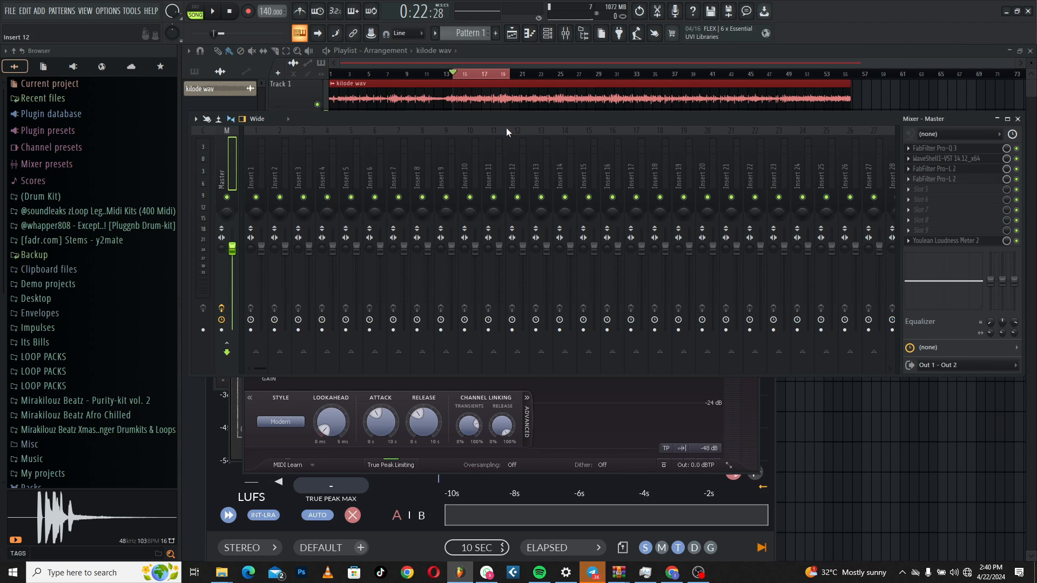
- In the Master's Pro-Q 3, add a brickwall low cut at about 27 Hz and a brickwall high cut just below 20 kHz
click(953, 149)
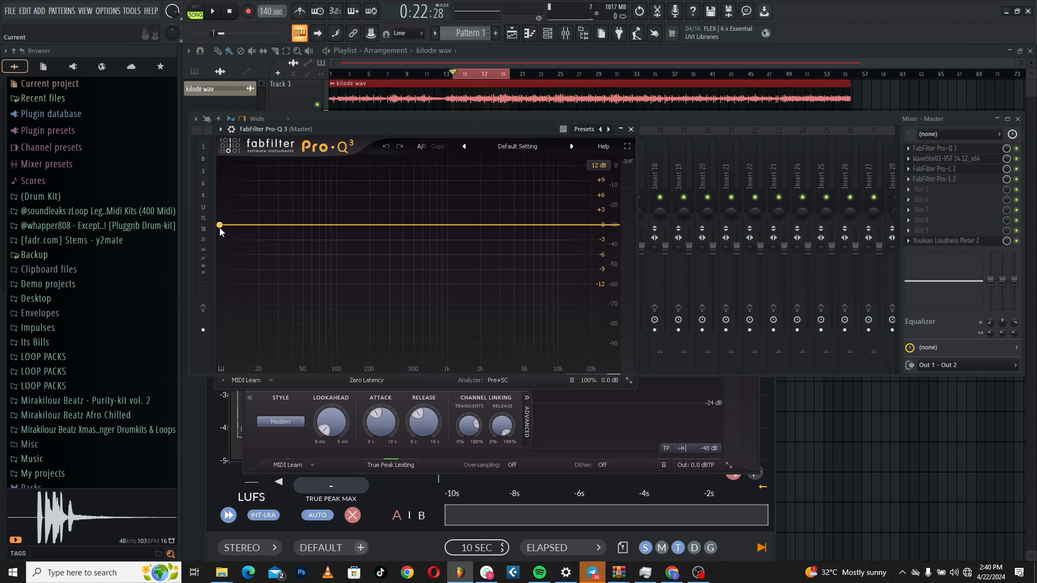
click(220, 227)
drag(253, 265, 276, 263)
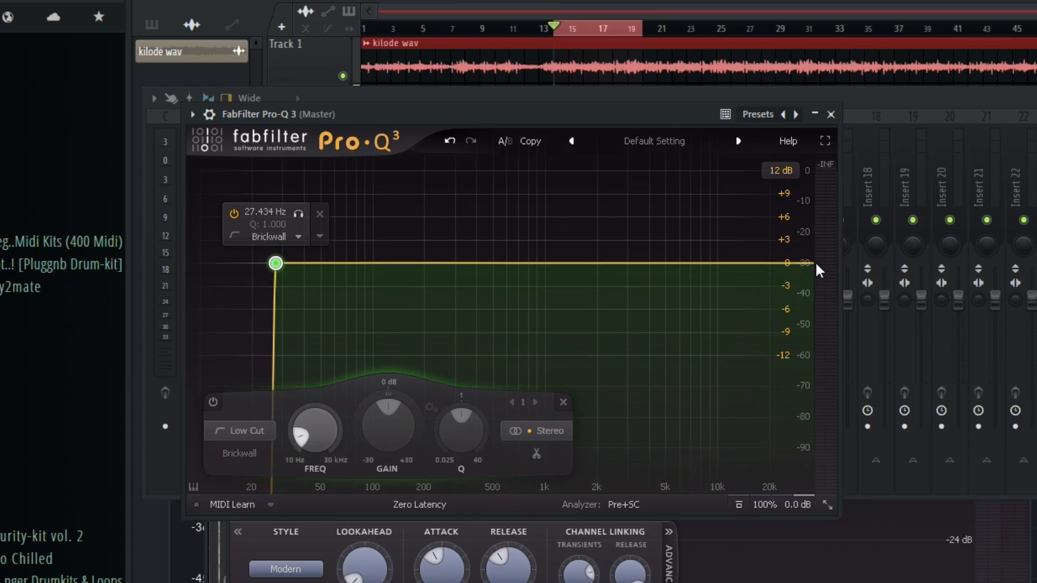
click(802, 262)
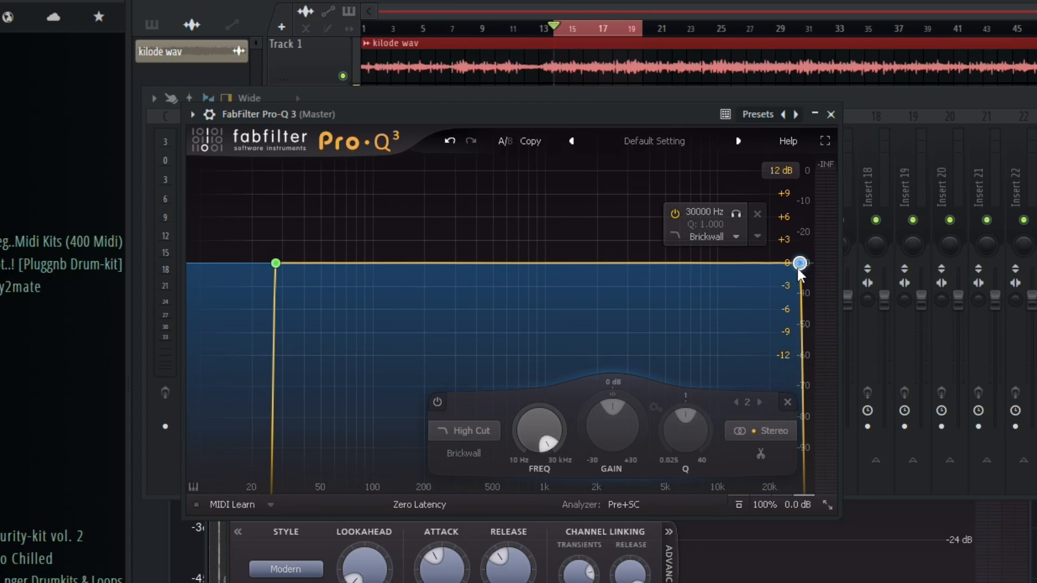
drag(800, 264, 759, 276)
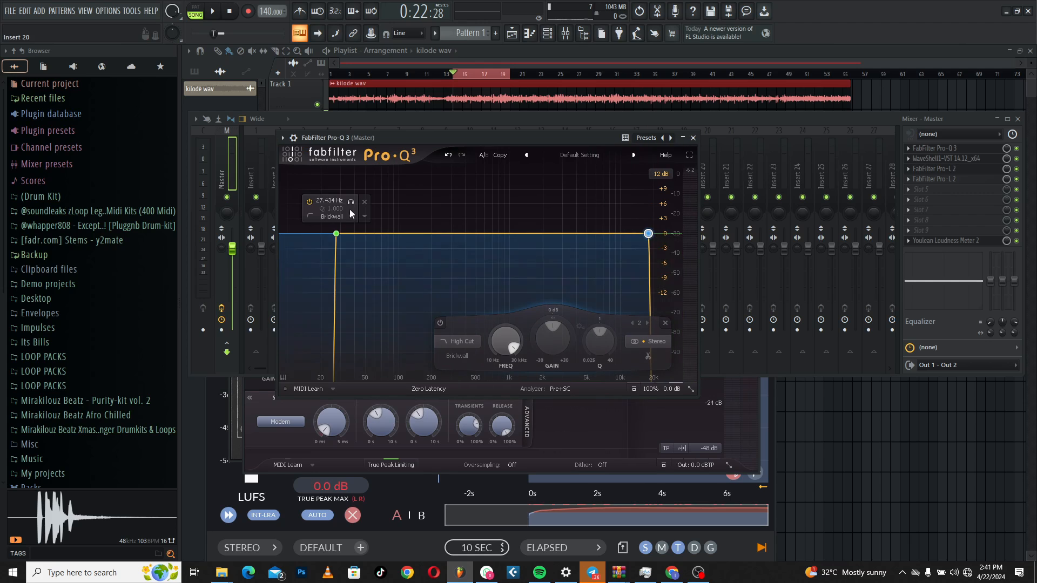
- Add a 24 dB/oct low cut with Side stereo placement to the EQ, positioned slightly above 100 Hz
click(288, 236)
right_click(289, 236)
mouse_move(325, 277)
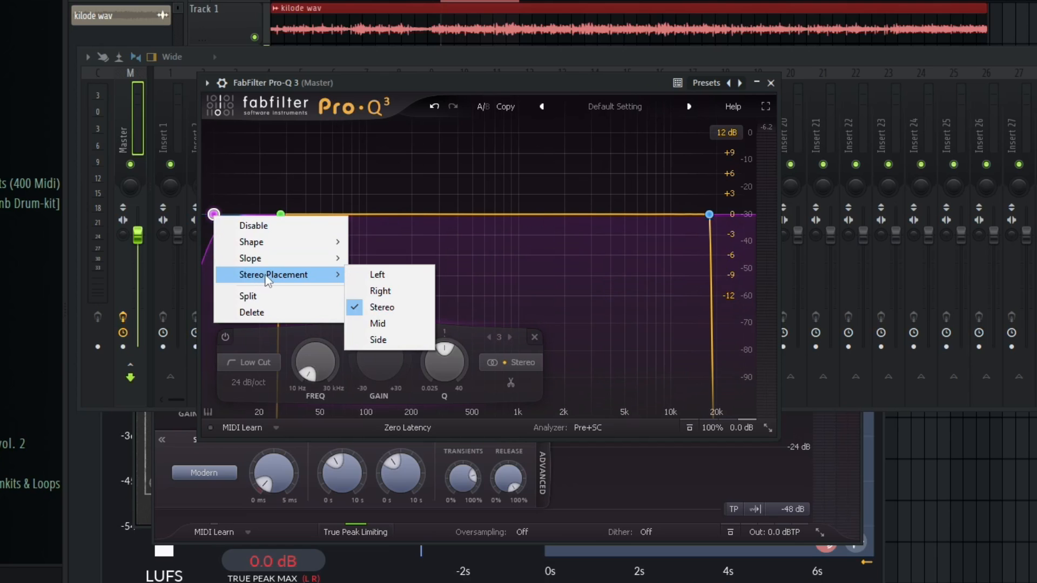
click(370, 339)
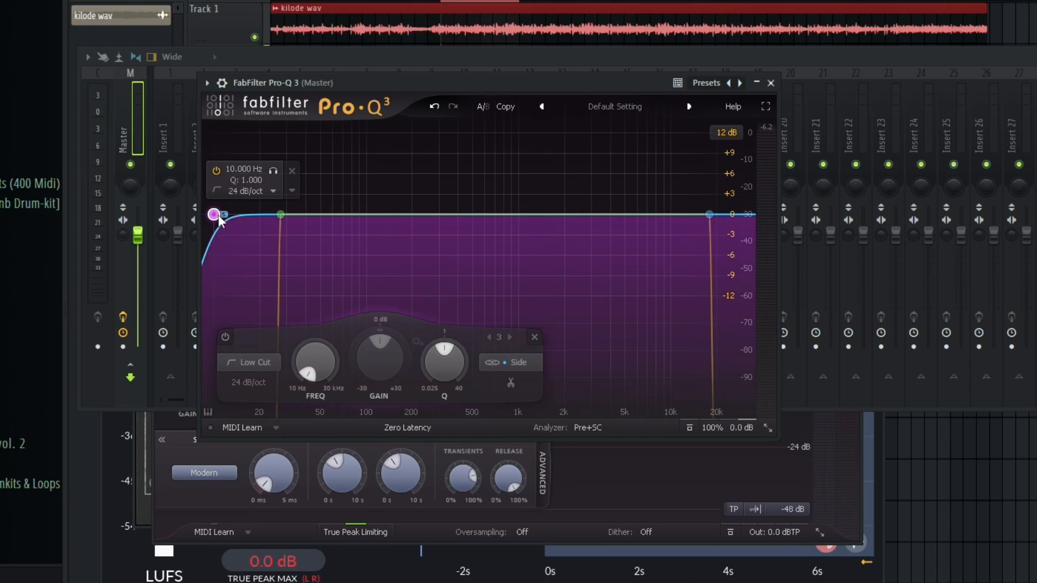
drag(219, 216, 262, 223)
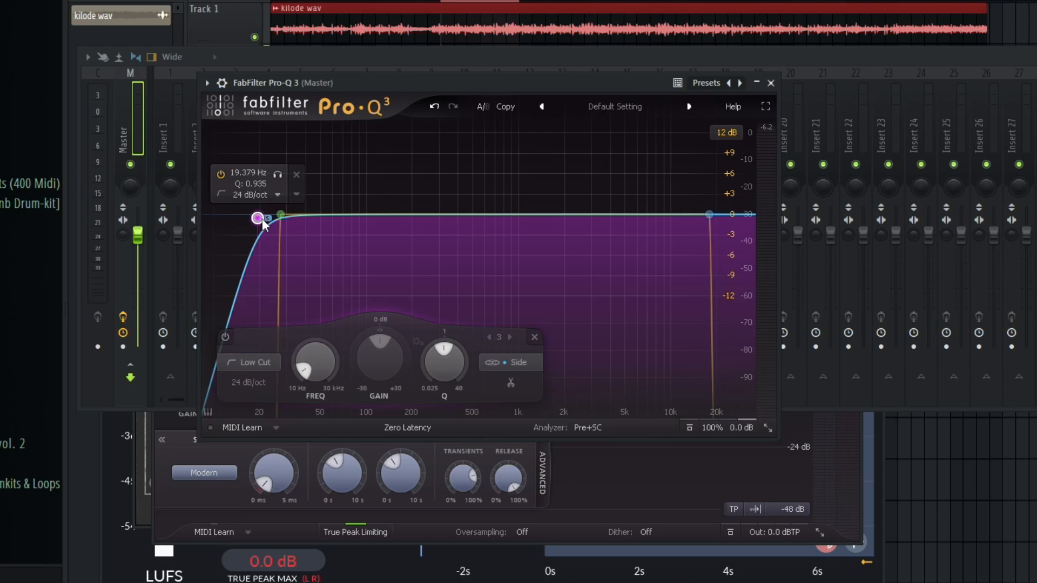
drag(264, 220, 389, 218)
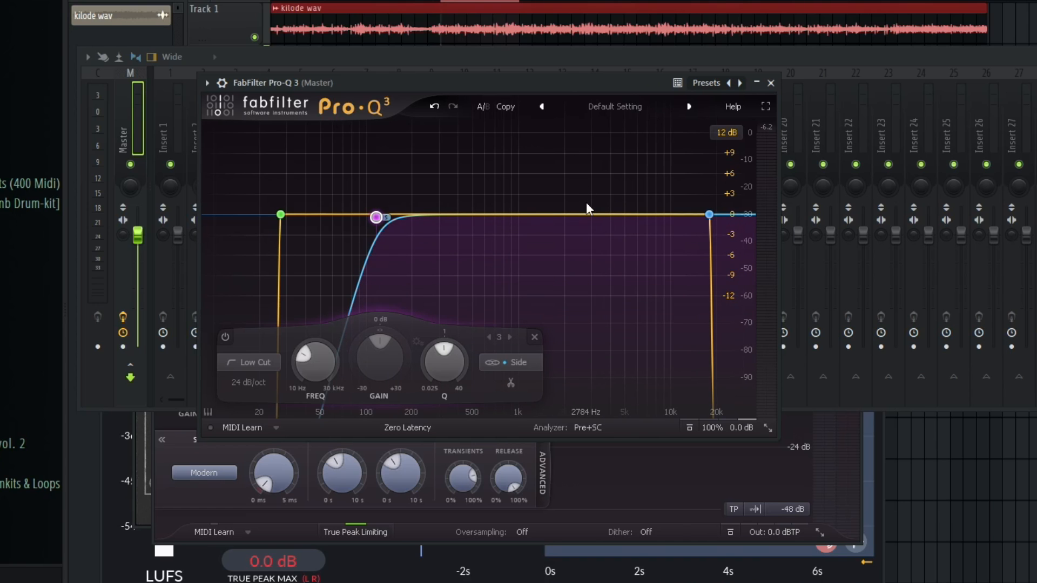
- Play the song and add a bell boost of about 2.07 dB at 11183 Hz with a Q of 1.445
key(space)
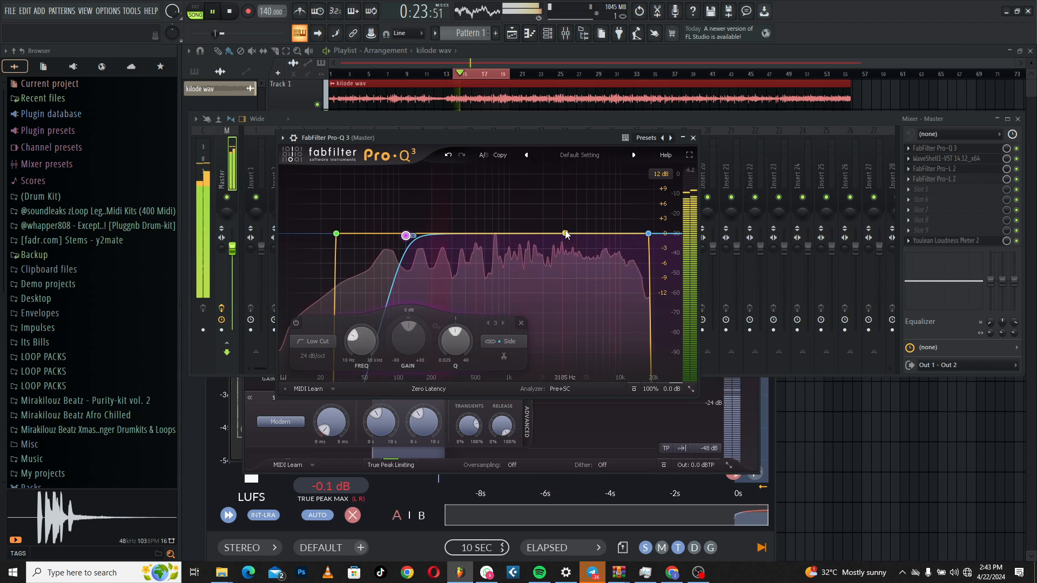
click(610, 214)
drag(577, 233, 625, 223)
scroll(625, 224, up, 3)
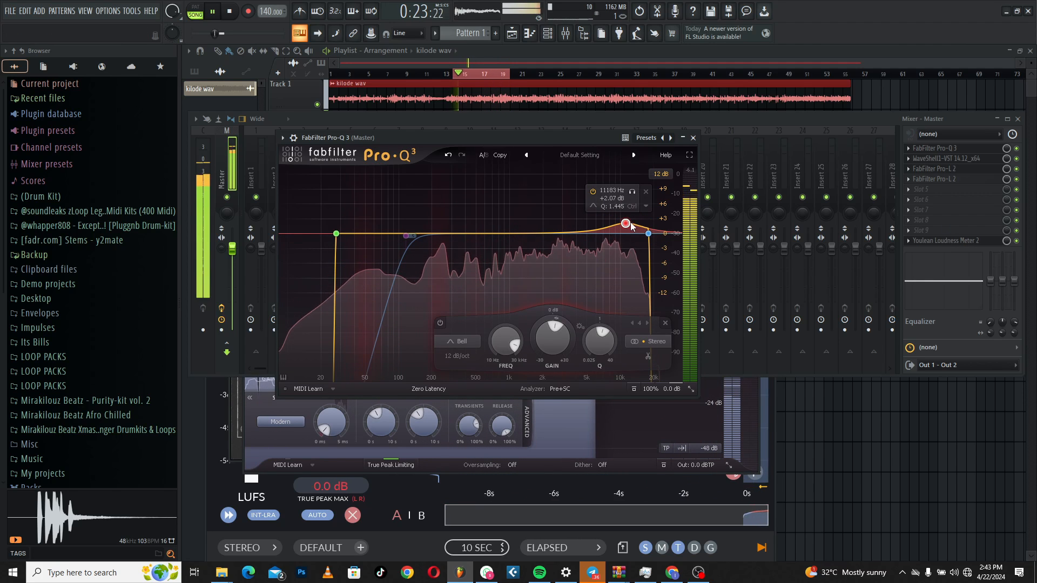
- Compare the playback with Pro-Q 3 bypassed and enabled, reopen the EQ and stop playback
click(1016, 148)
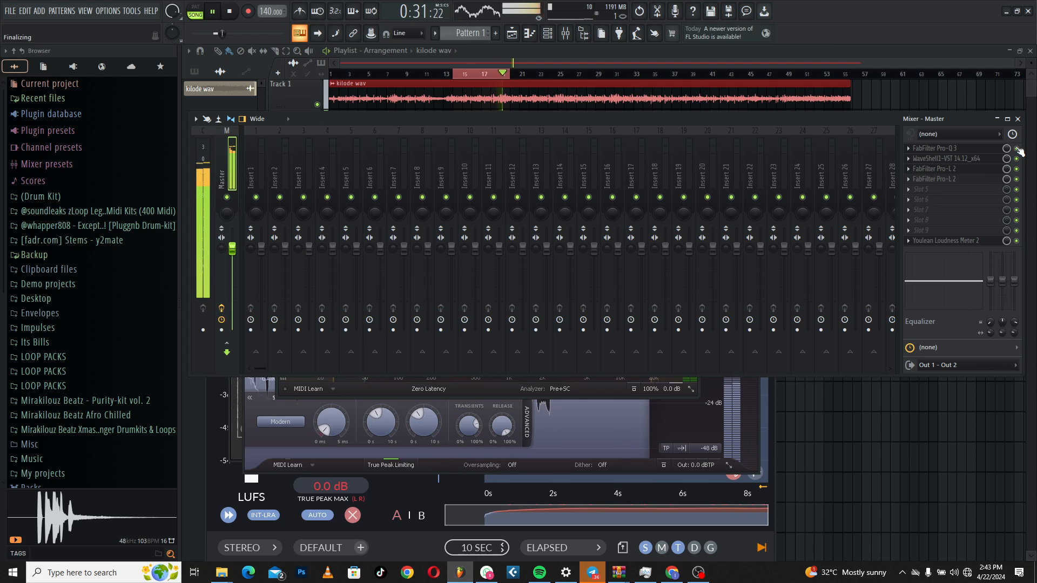
click(974, 149)
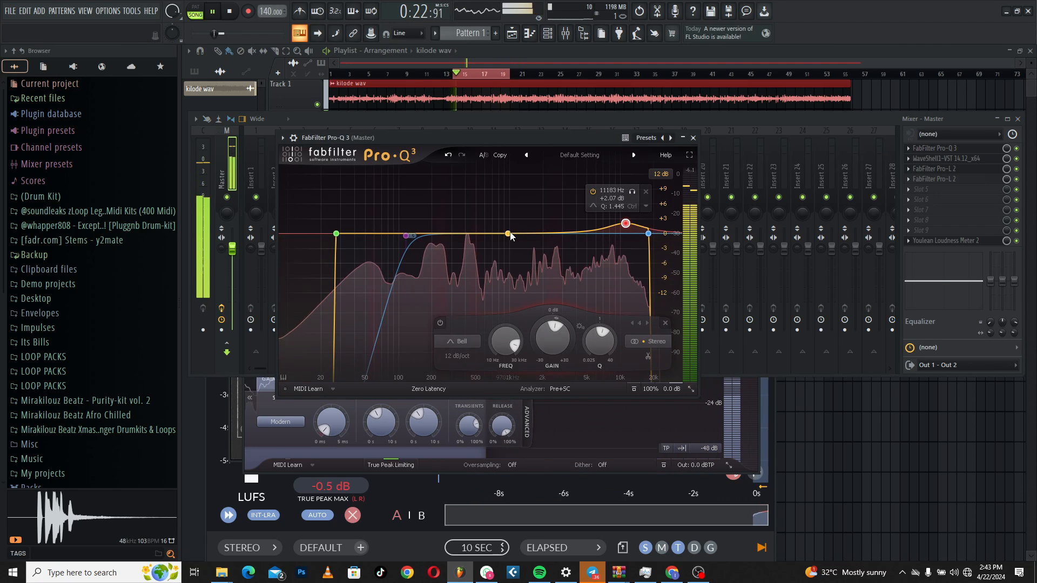
click(214, 12)
- Add a second bell boost of about 1.09 dB at 3045.5 Hz to the EQ and narrow its Q
mouse_move(627, 221)
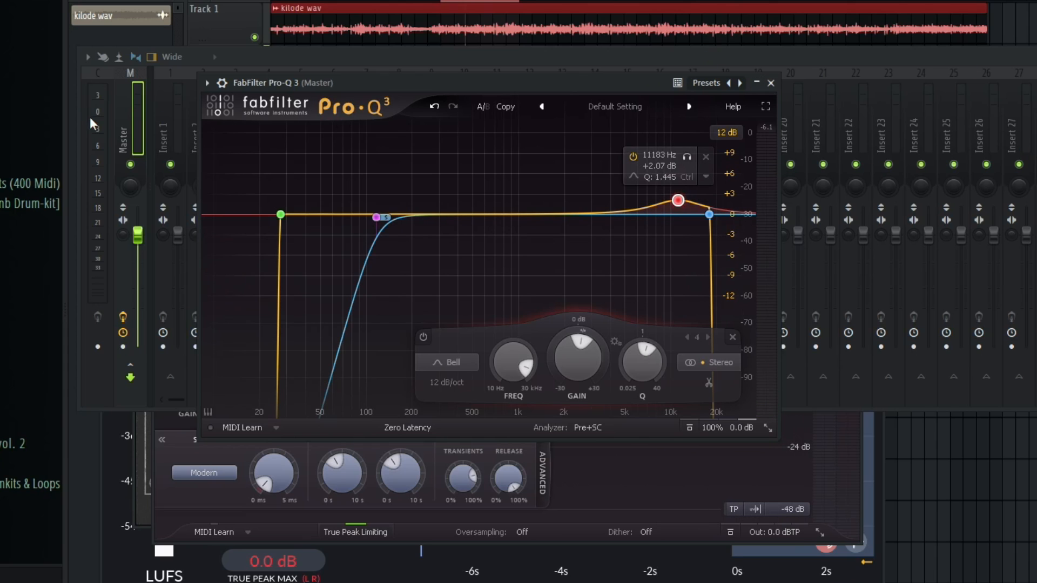
drag(574, 213, 595, 209)
scroll(577, 209, up, 1)
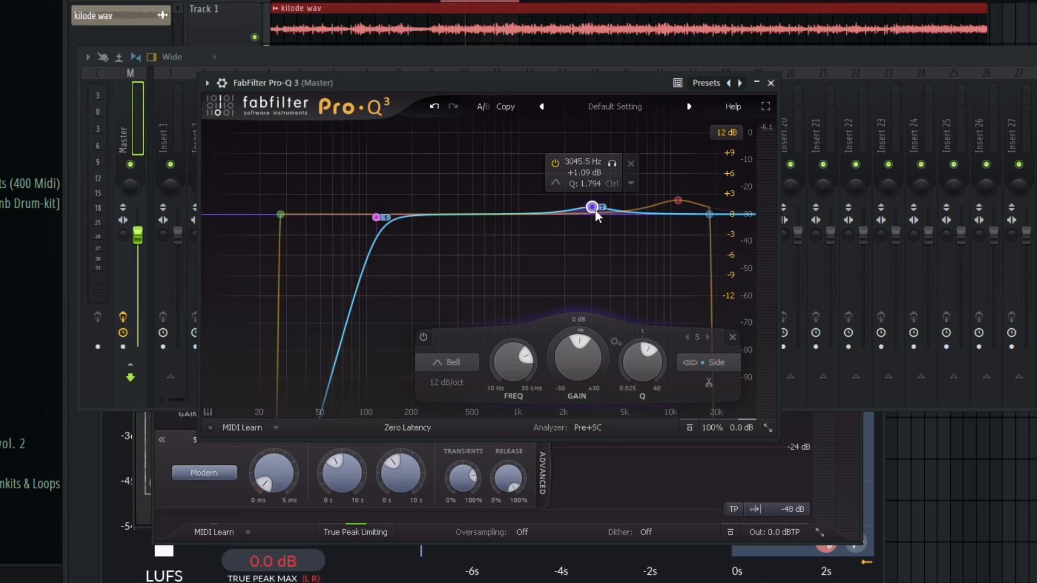
scroll(596, 214, up, 2)
scroll(596, 214, down, 1)
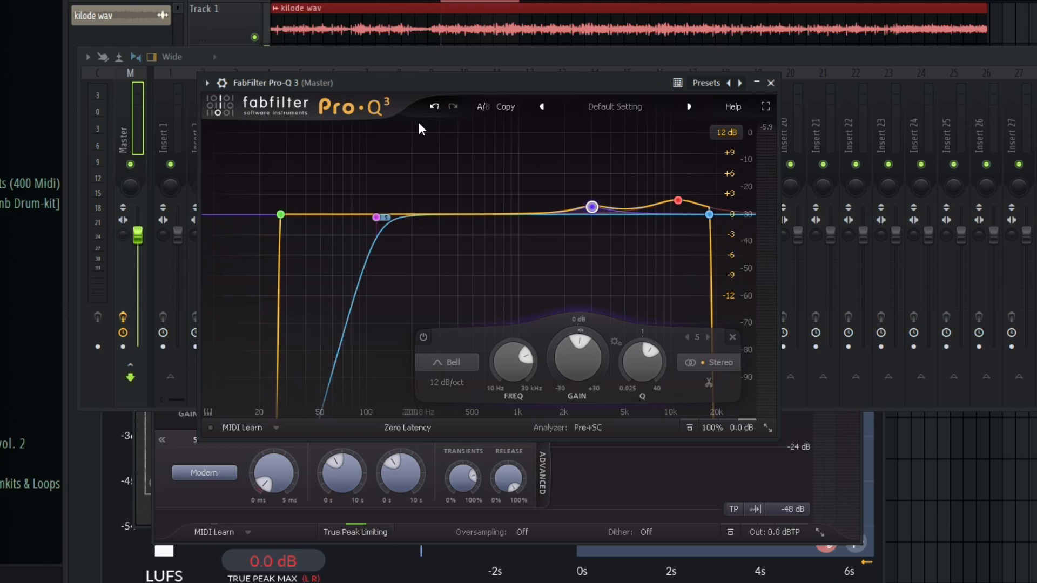
- Bring up the G-Master Buss Compressor, move its window aside and load its Mastering factory preset
mouse_move(425, 207)
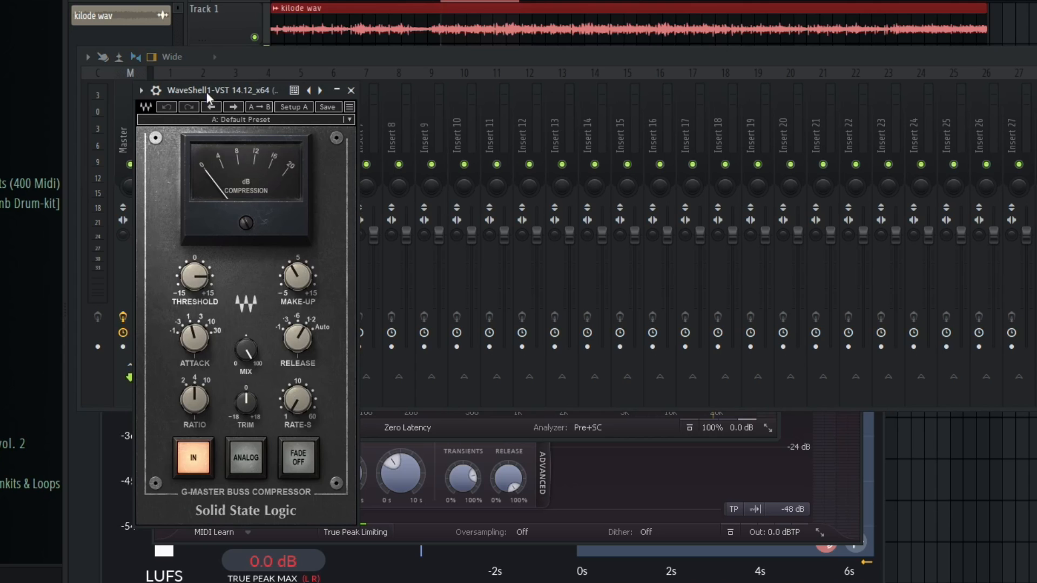
drag(206, 92, 329, 102)
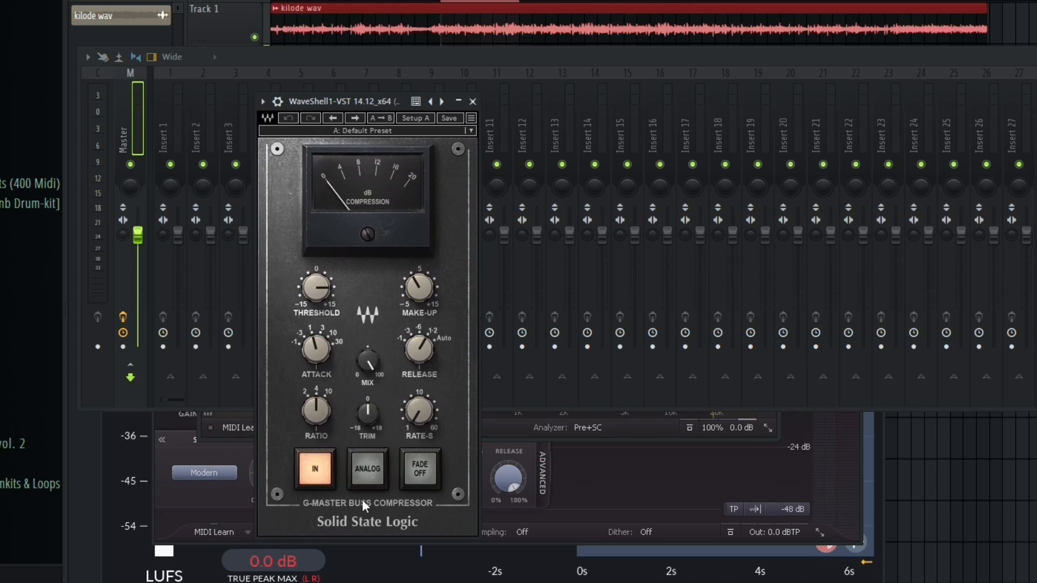
click(367, 130)
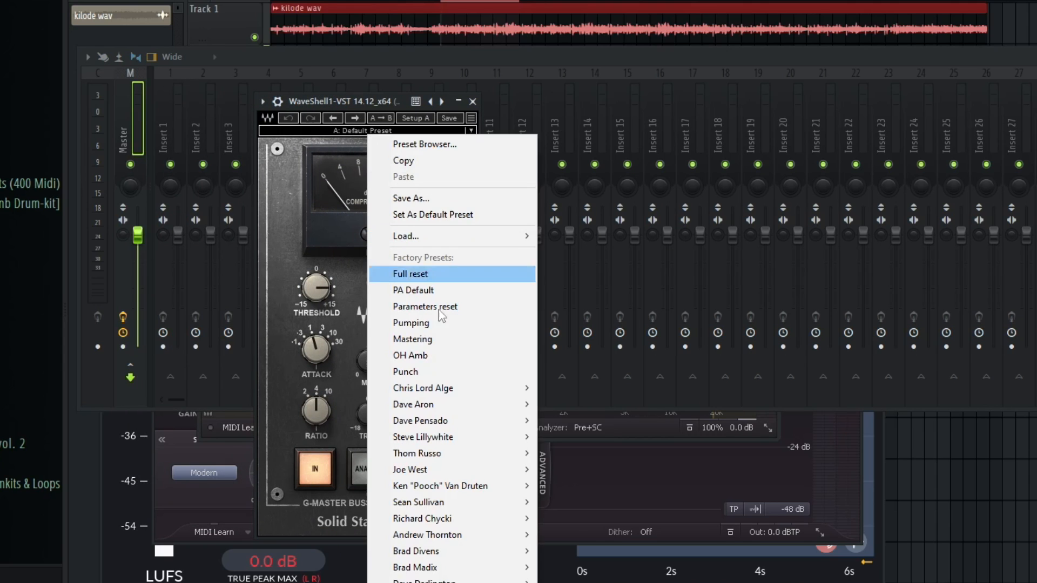
click(435, 339)
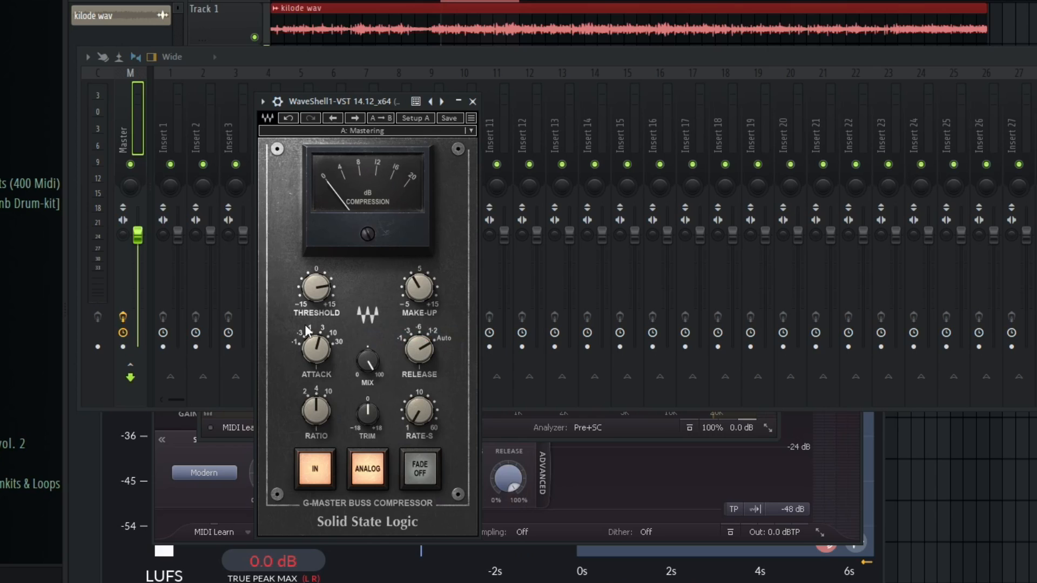
- Set the buss compressor's release to .1 s and its attack to 30 ms
drag(426, 352, 427, 378)
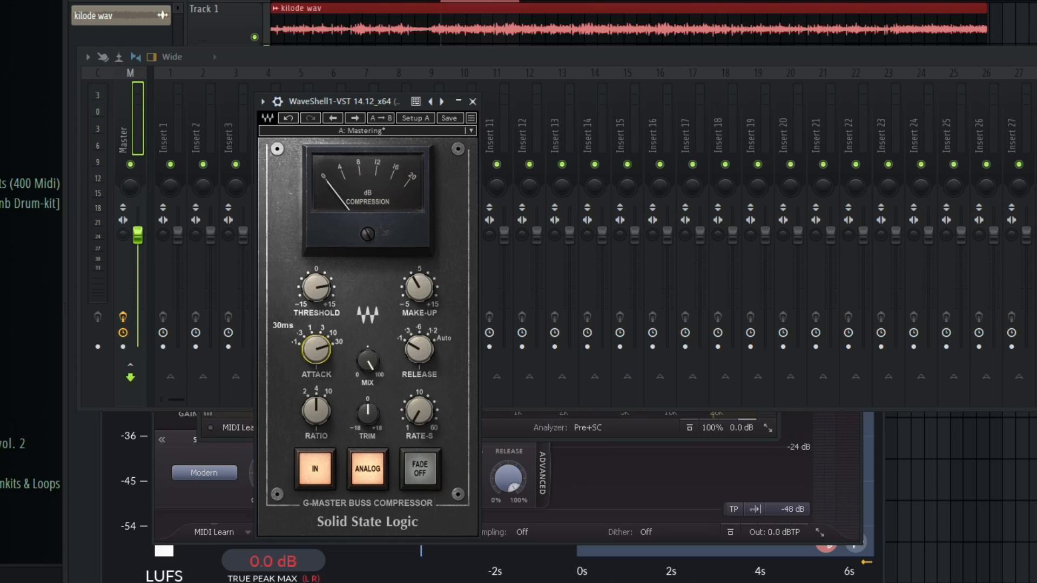
drag(326, 354, 326, 378)
drag(325, 349, 326, 323)
click(429, 352)
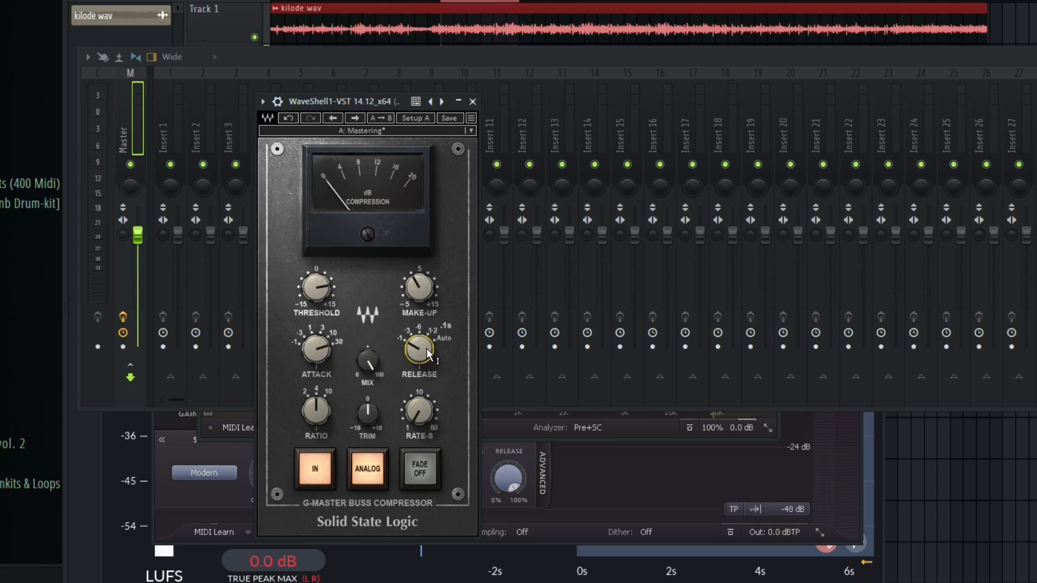
- Lower the buss compressor's threshold during playback until it compresses lightly, stop playback and close the compressor window
click(316, 291)
key(space)
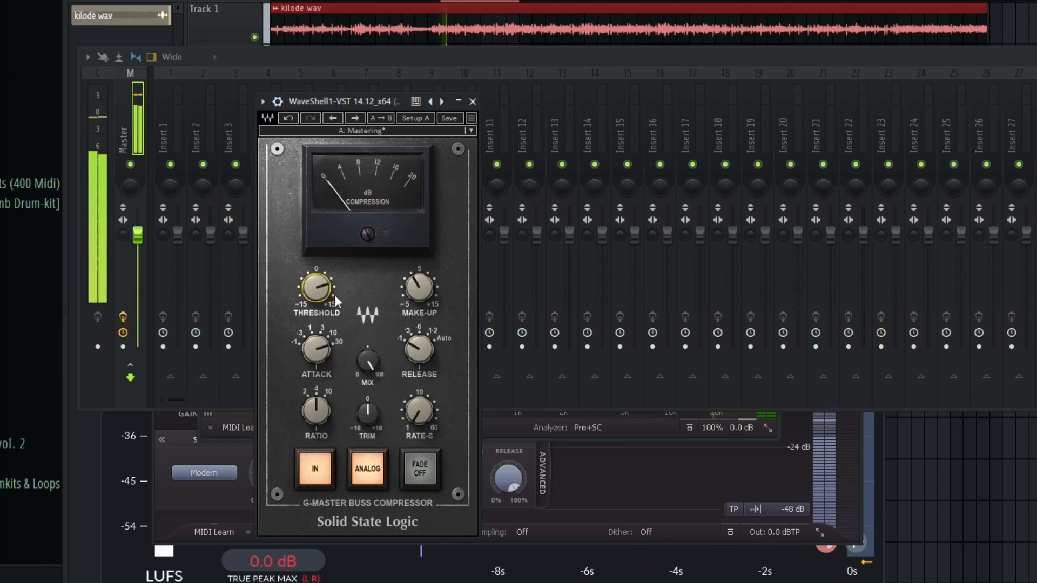
mouse_move(322, 291)
mouse_down()
mouse_move(323, 318)
mouse_move(332, 296)
mouse_move(319, 299)
mouse_up()
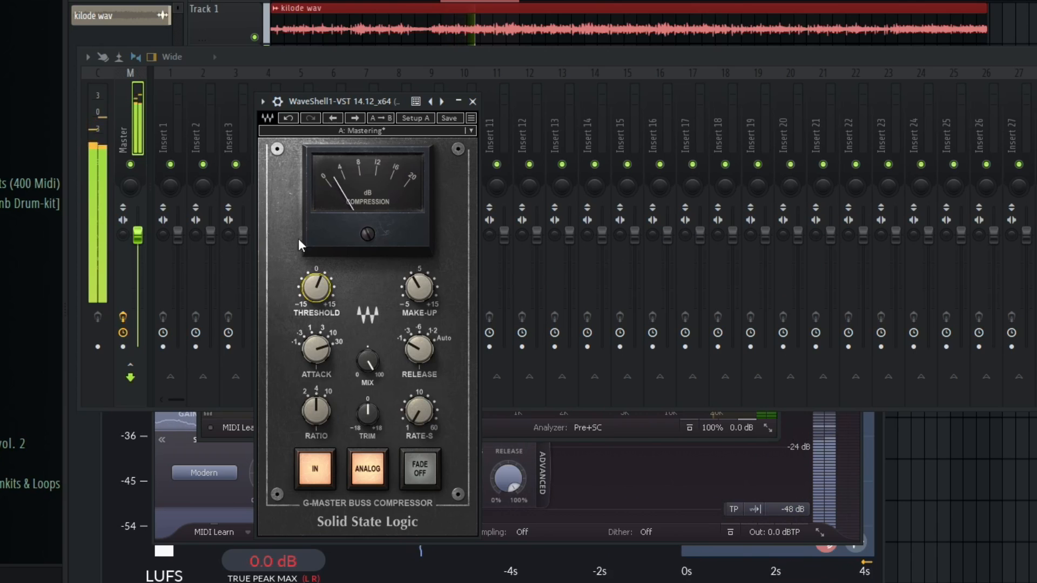
key(space)
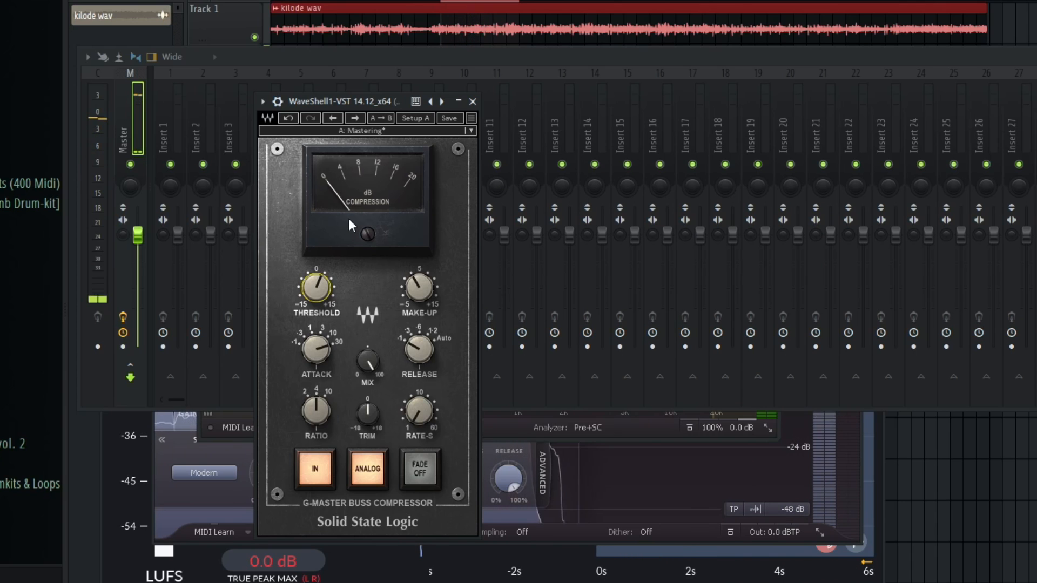
click(427, 282)
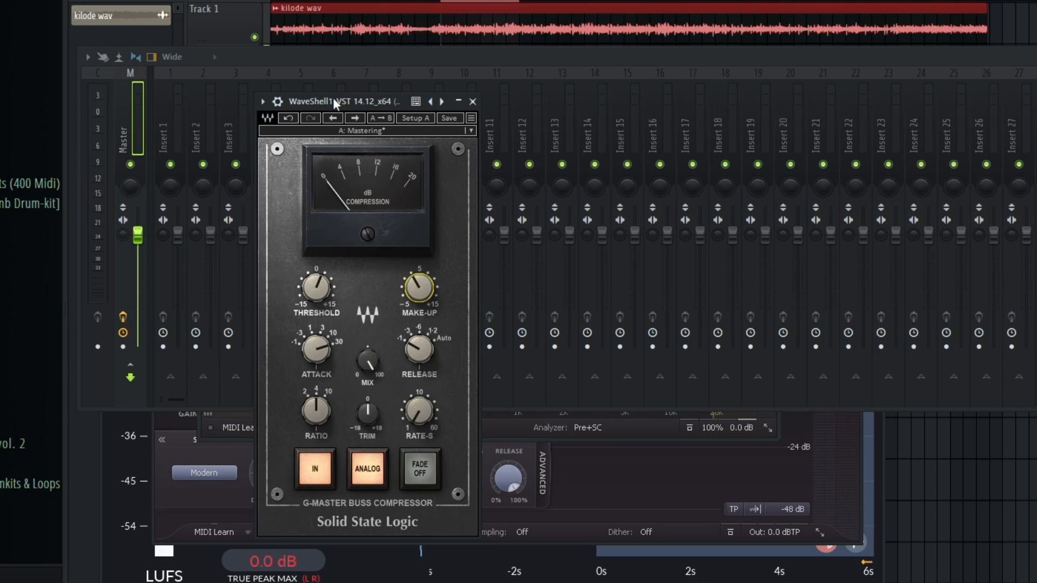
click(1034, 187)
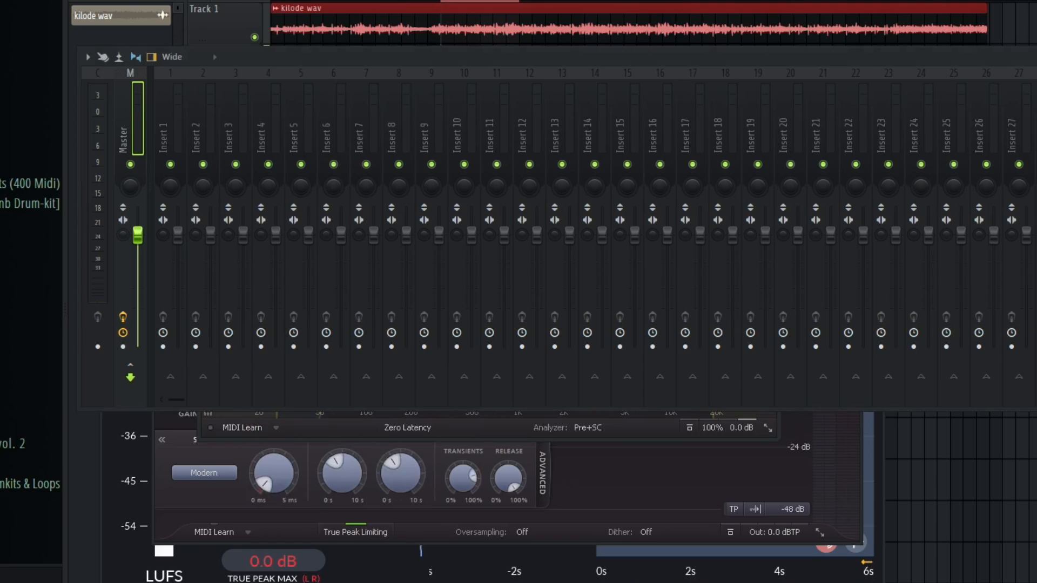
- Lower the gain of the Pro-L 2 limiter that is boosted by 7.6 dB to 0 dB and briefly audition the track
click(1034, 147)
click(1034, 147)
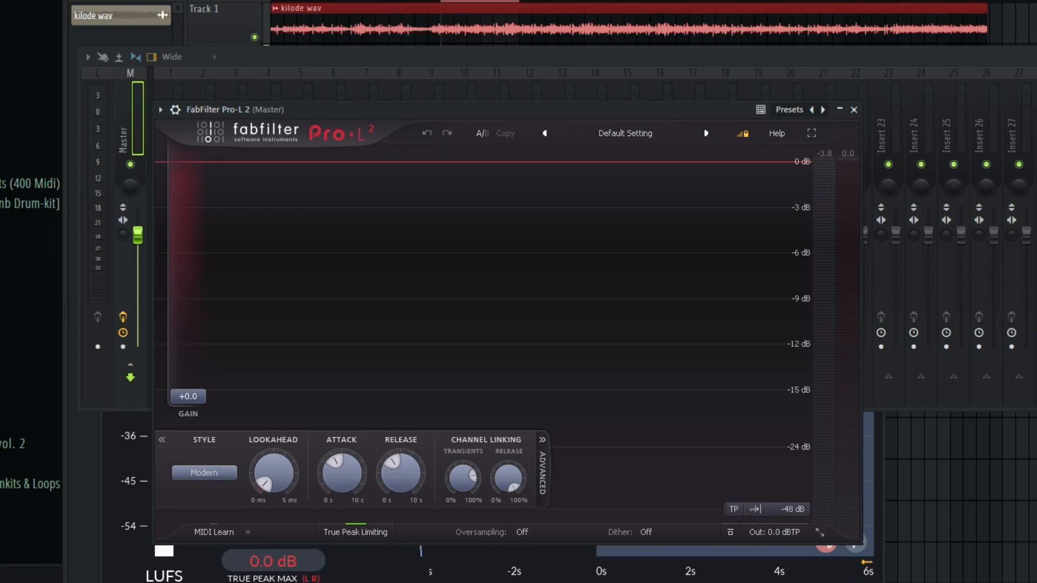
click(1034, 166)
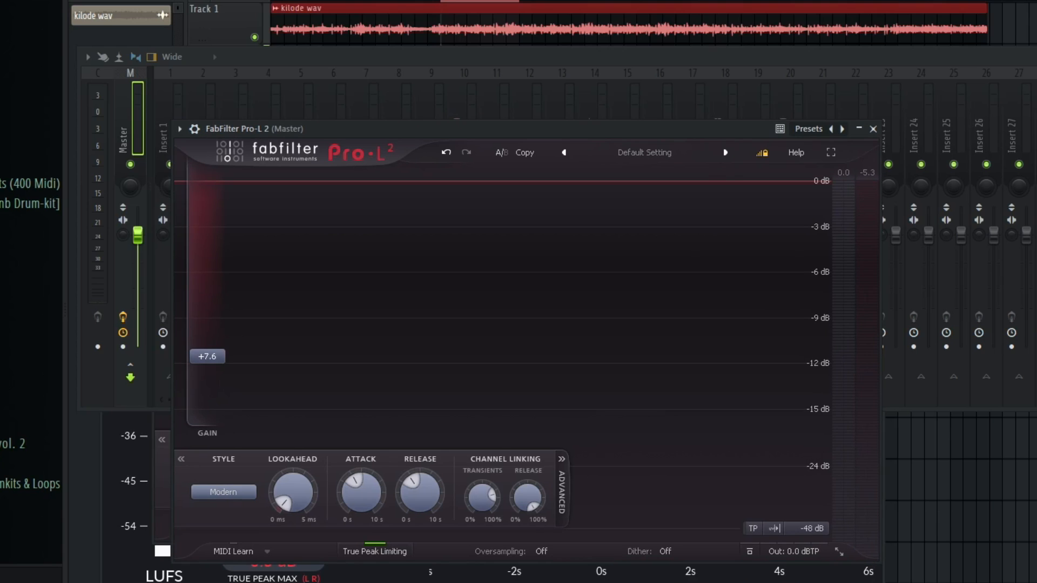
drag(216, 356, 216, 416)
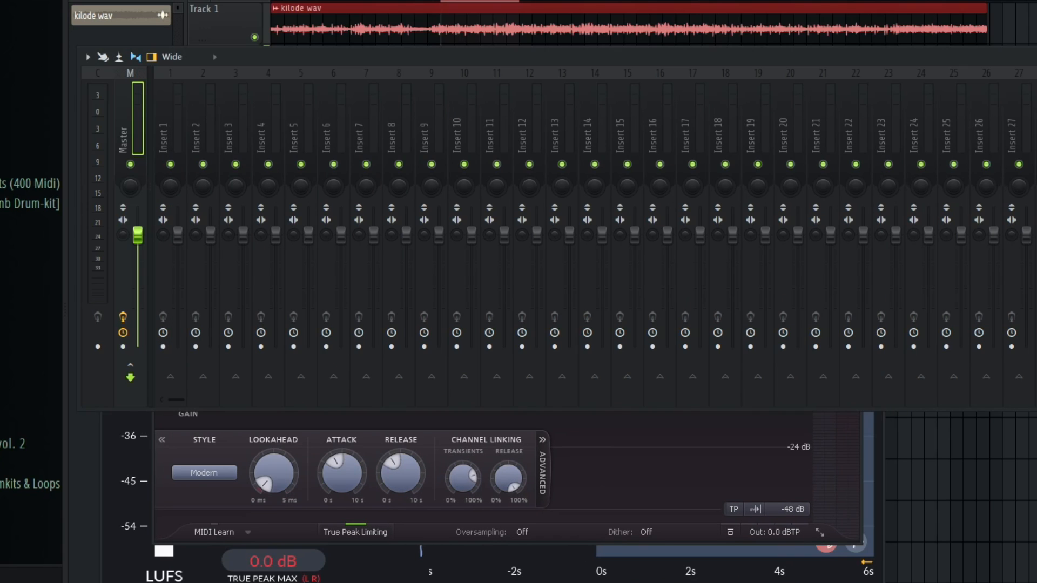
key(space)
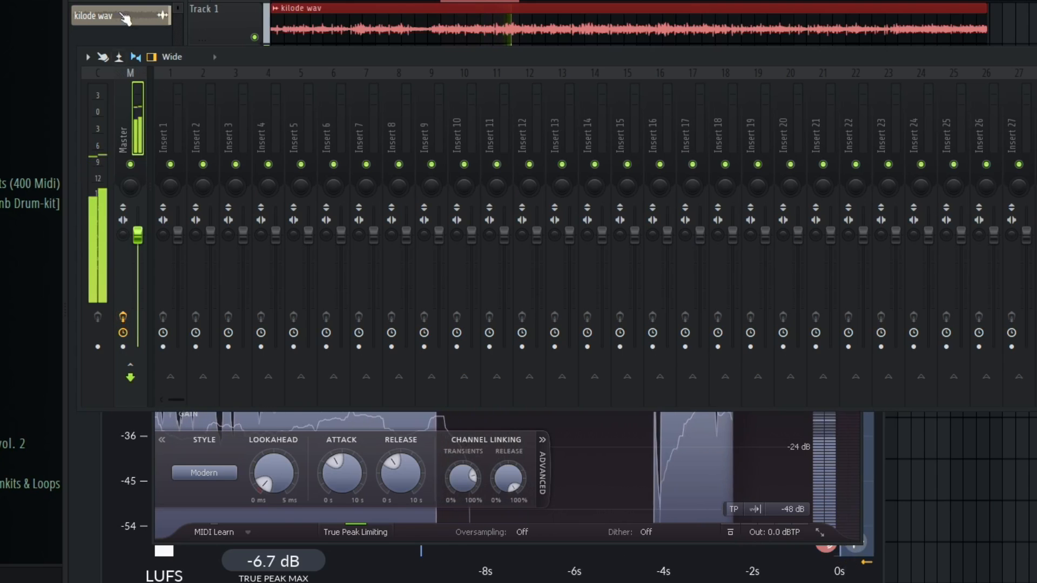
key(space)
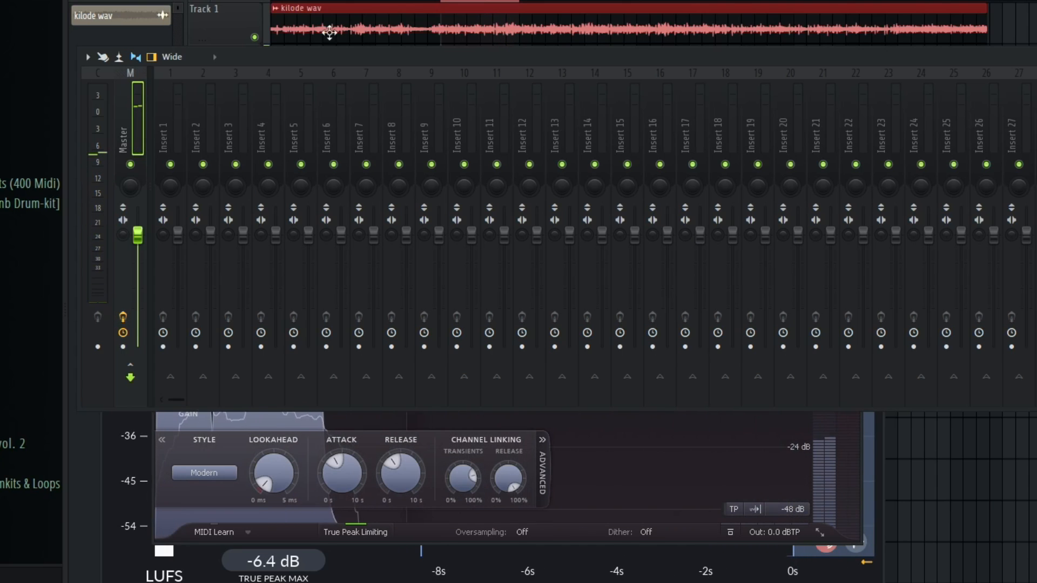
- Bring up the other Pro-L 2 limiter, raise its attack close to maximum and set its release to 16.06 ms
click(1034, 216)
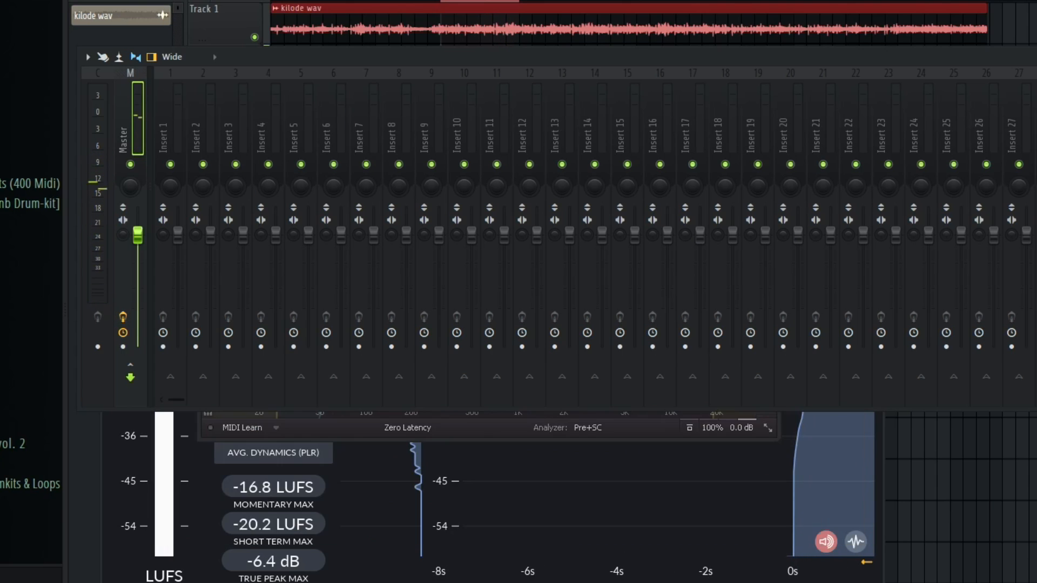
click(1034, 216)
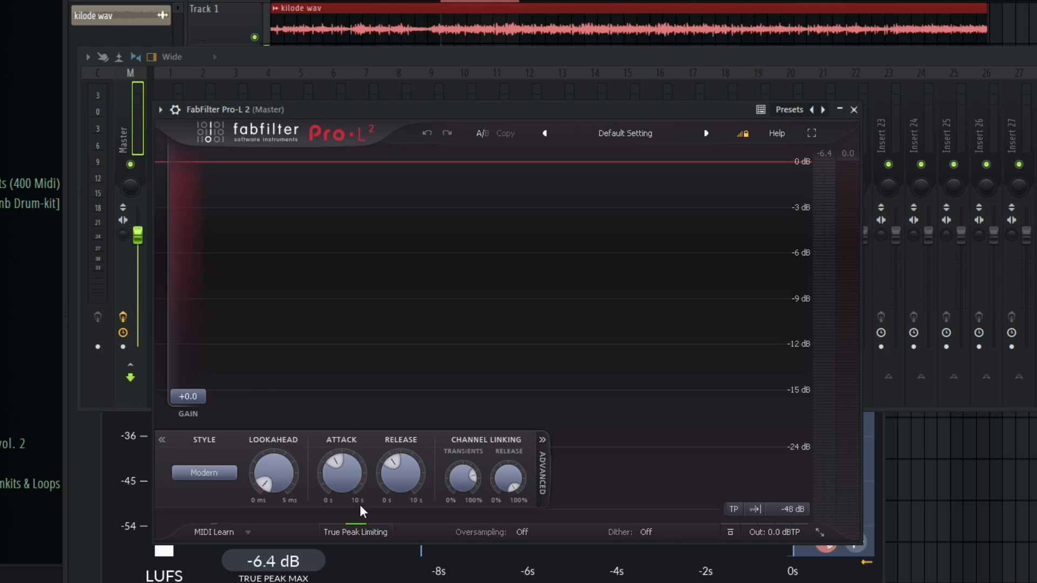
drag(328, 468, 333, 378)
drag(381, 452, 389, 480)
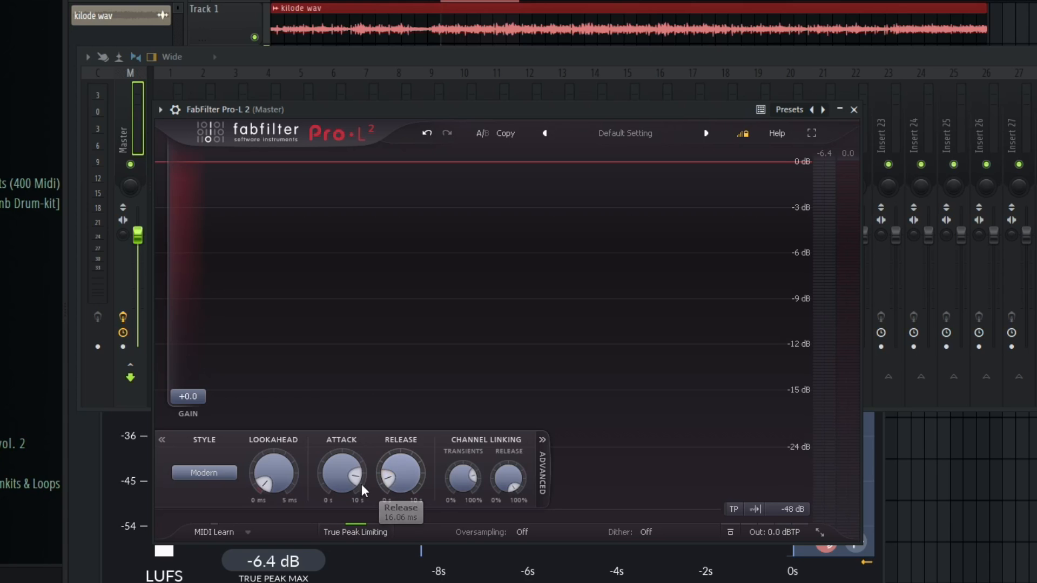
mouse_move(354, 478)
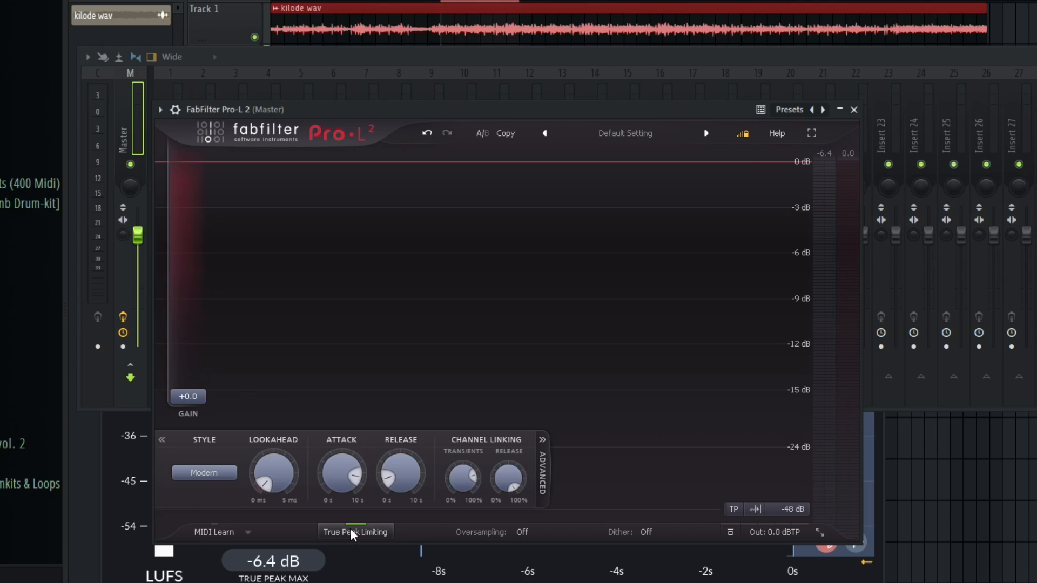
- Turn off the limiter's True Peak Limiting, choose the Allround style and raise the gain to +3.5 dB
mouse_move(351, 528)
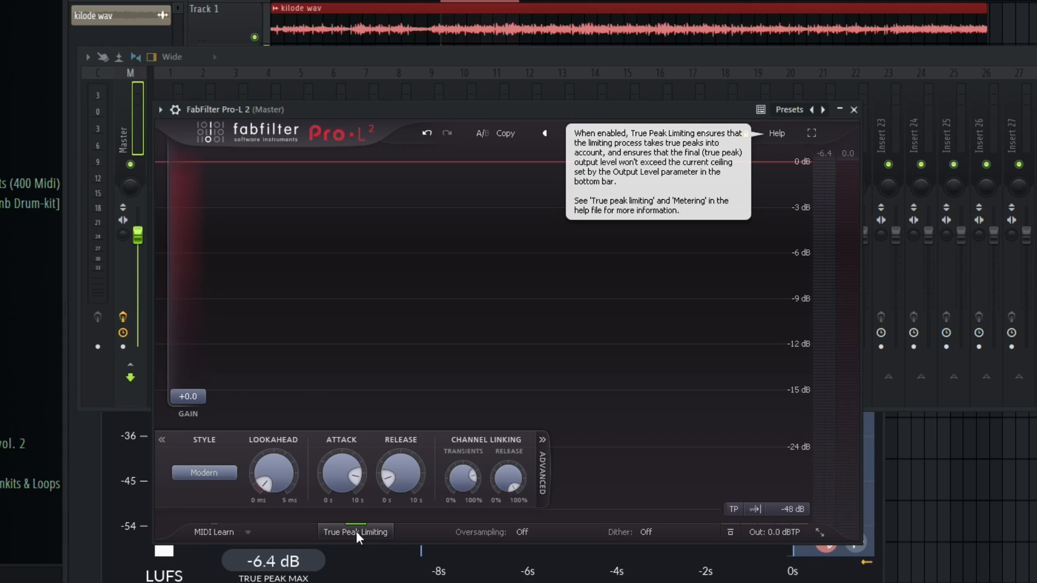
click(355, 531)
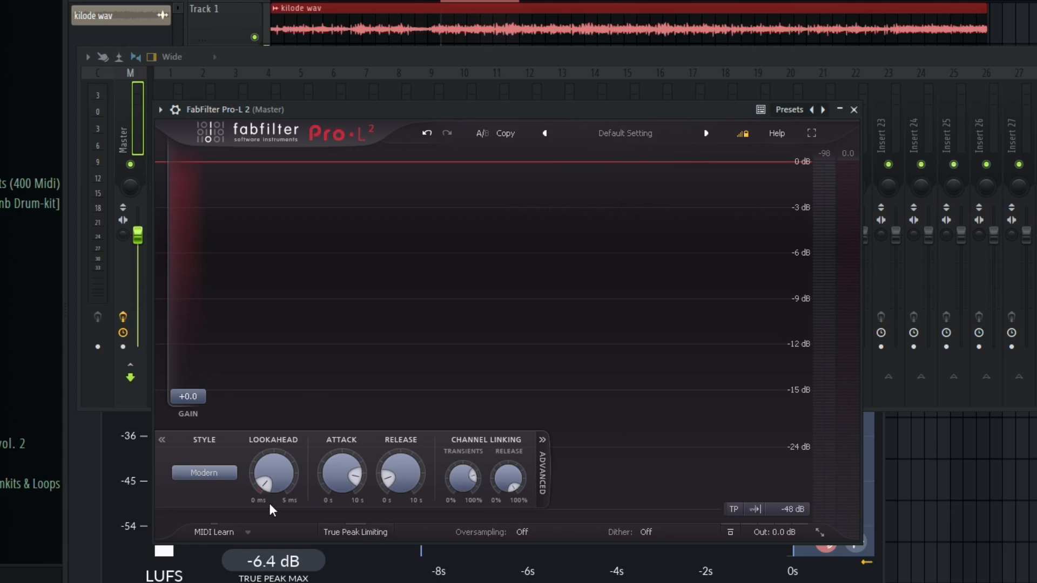
click(196, 474)
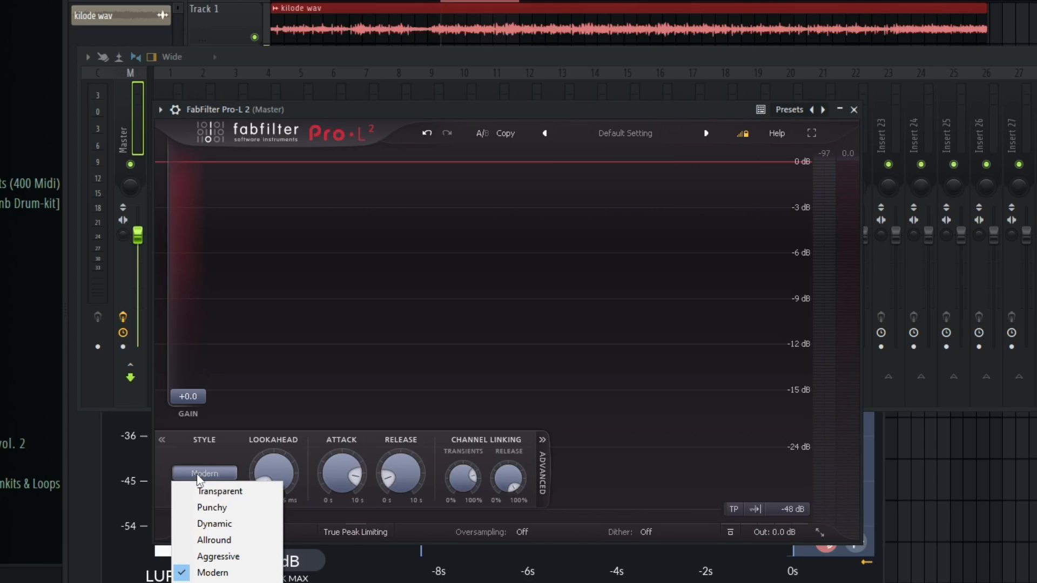
click(216, 544)
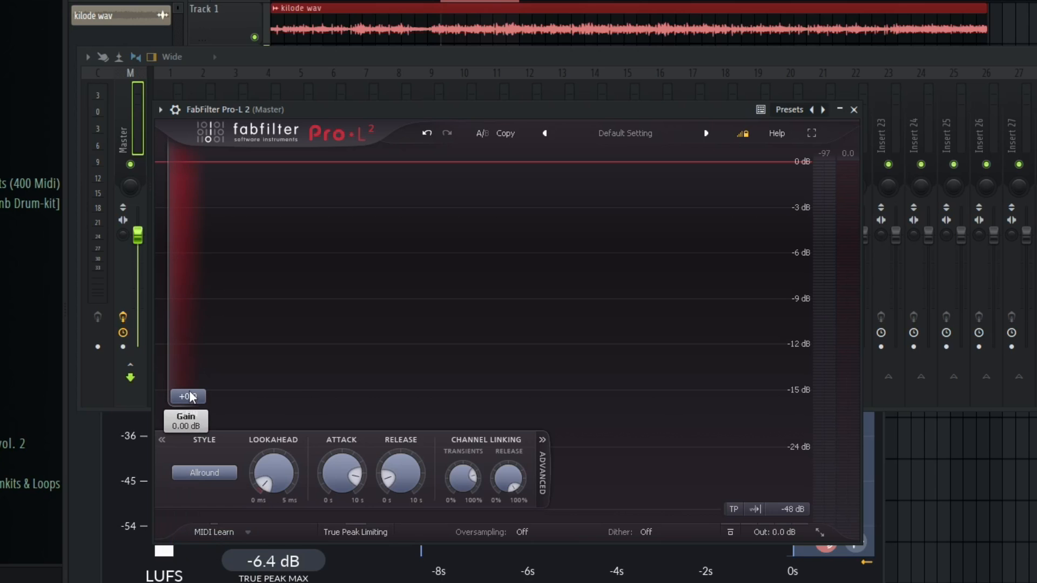
drag(189, 398, 190, 369)
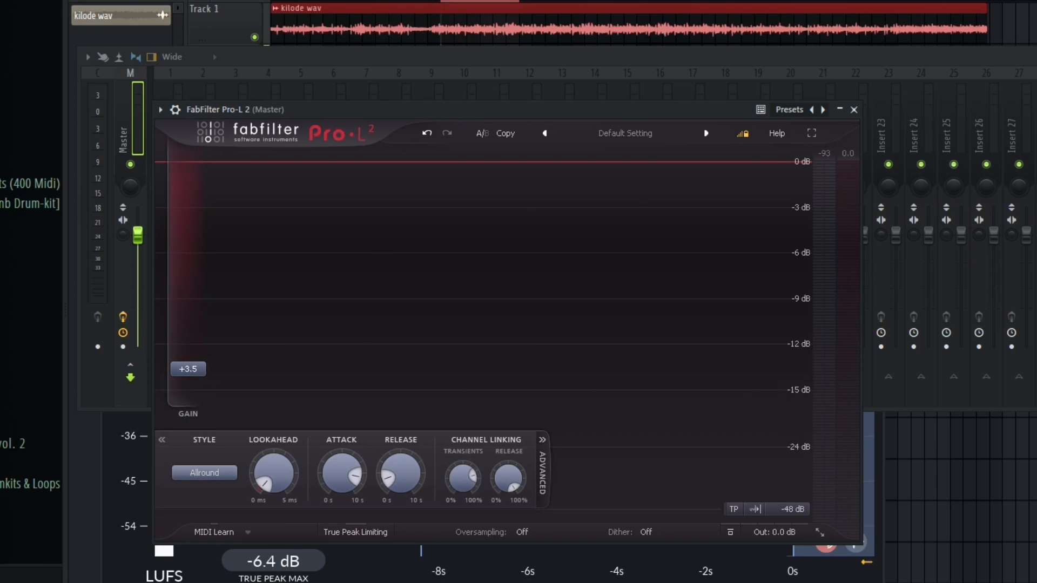
- Bring up the Youlean Loudness Meter 2, toggle its window's Detached option and reposition the window
click(1035, 216)
drag(376, 192, 645, 151)
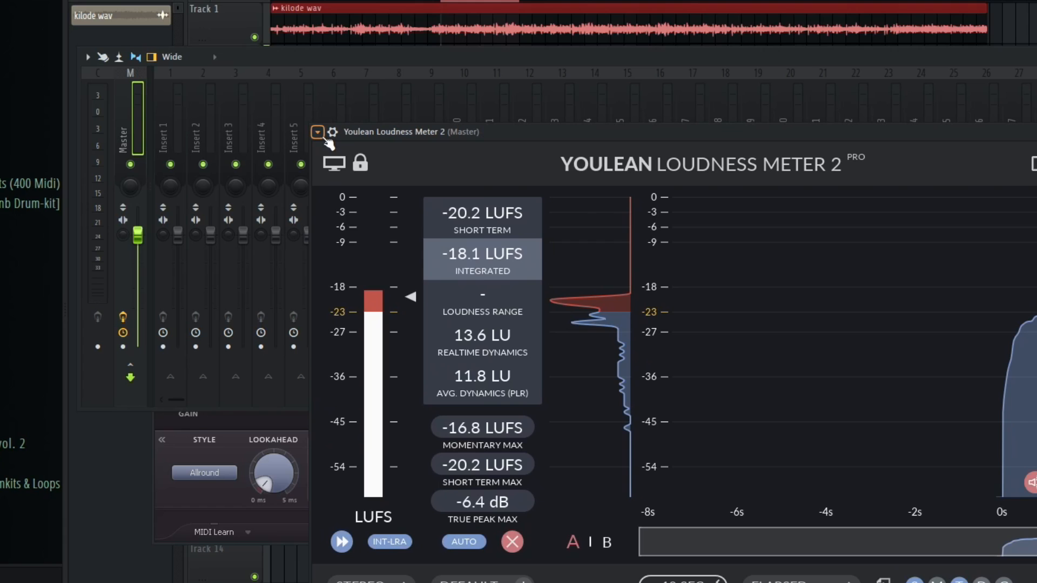
click(318, 135)
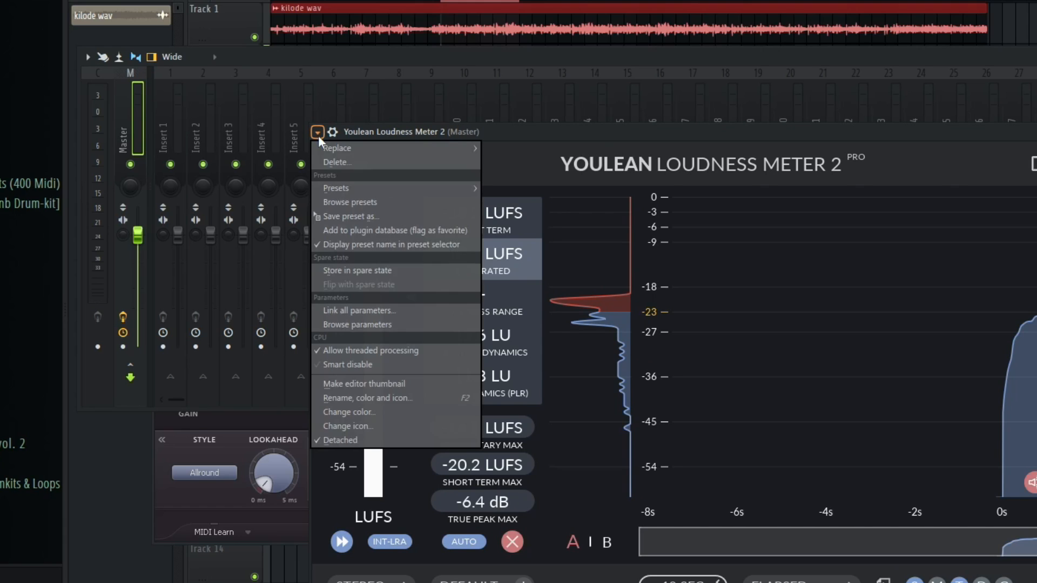
click(341, 439)
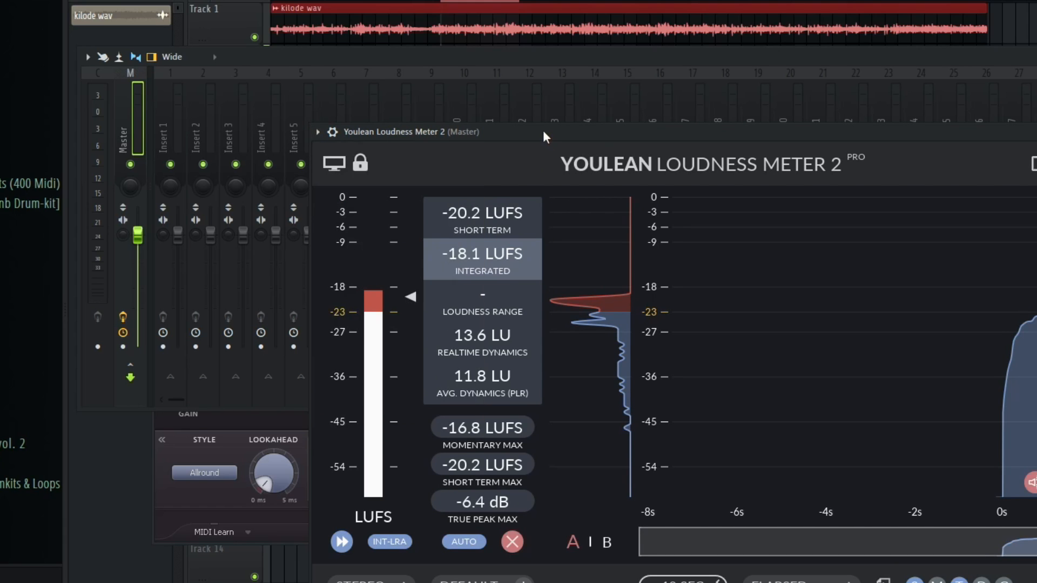
drag(433, 132, 492, 161)
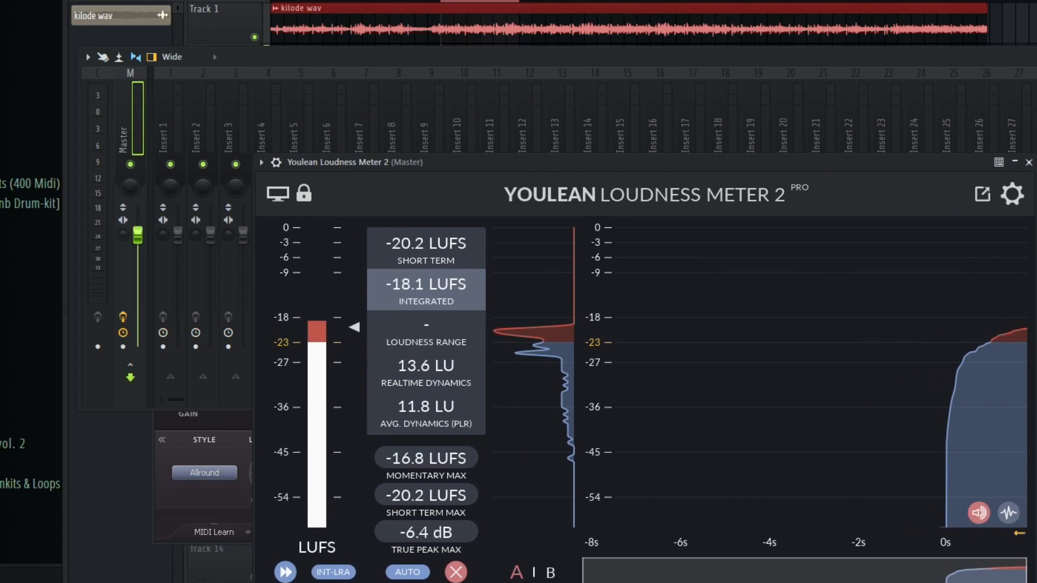
- Show the Allround Pro-L 2 limiter beside the loudness meter and raise its gain to +12.4 dB during playback
click(1034, 119)
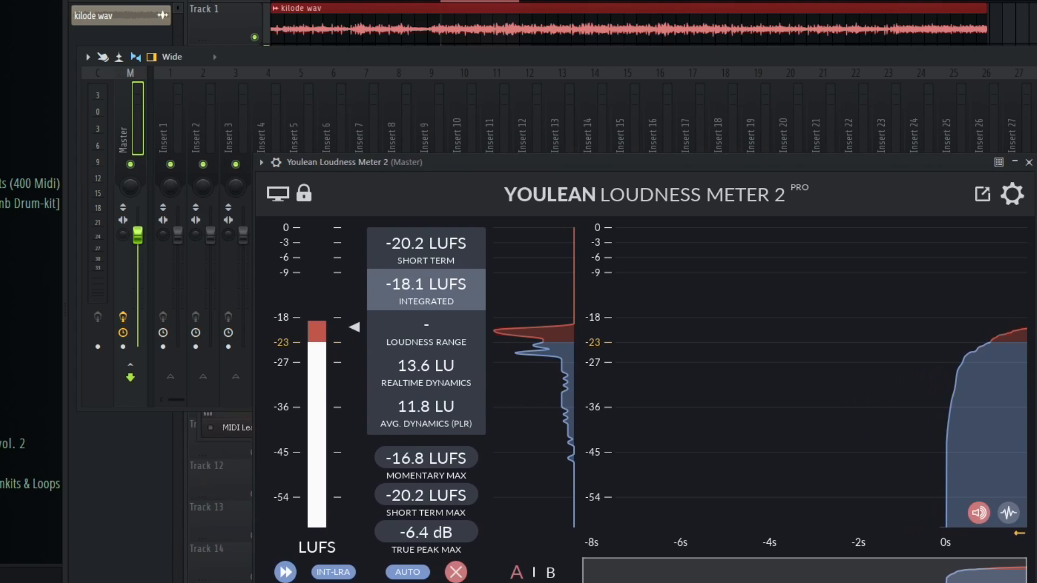
click(1034, 118)
drag(320, 163, 375, 163)
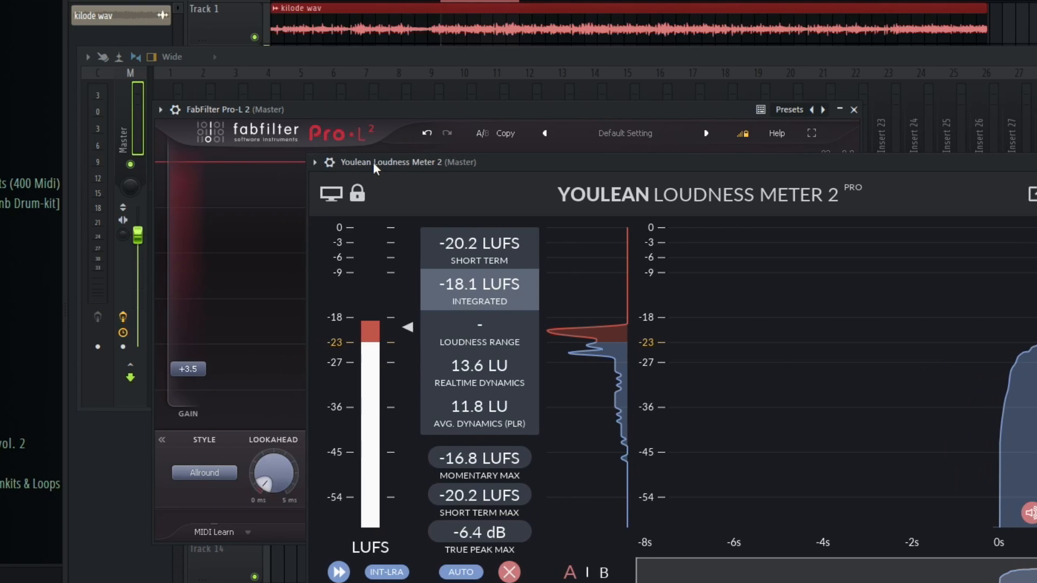
drag(179, 374, 210, 292)
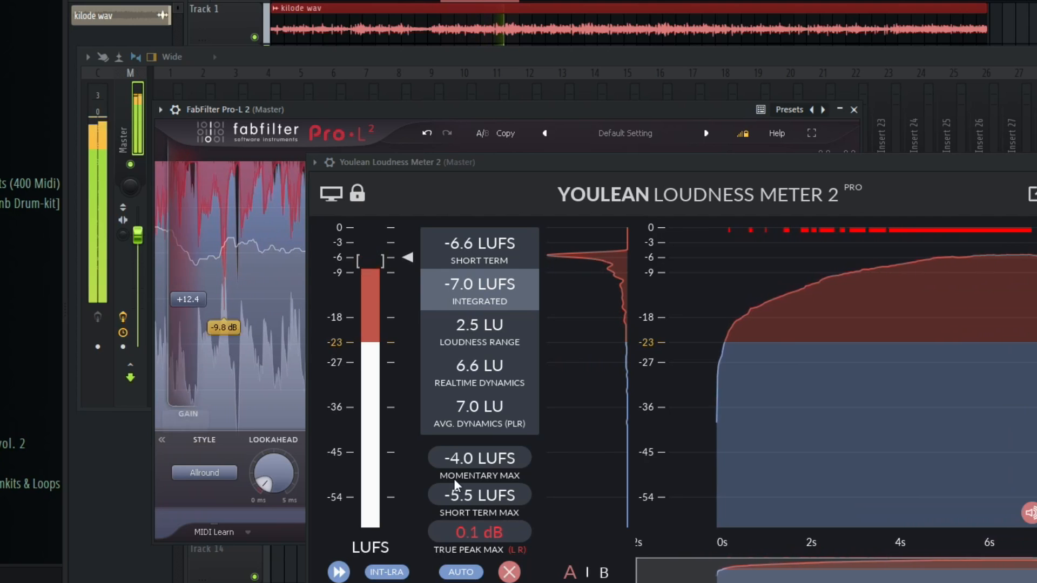
- Lower the limiter's gain to 11.55 dB, resetting the loudness meter's readings before and after the change
click(509, 572)
mouse_move(188, 299)
mouse_down()
mouse_move(173, 307)
mouse_move(185, 305)
mouse_up()
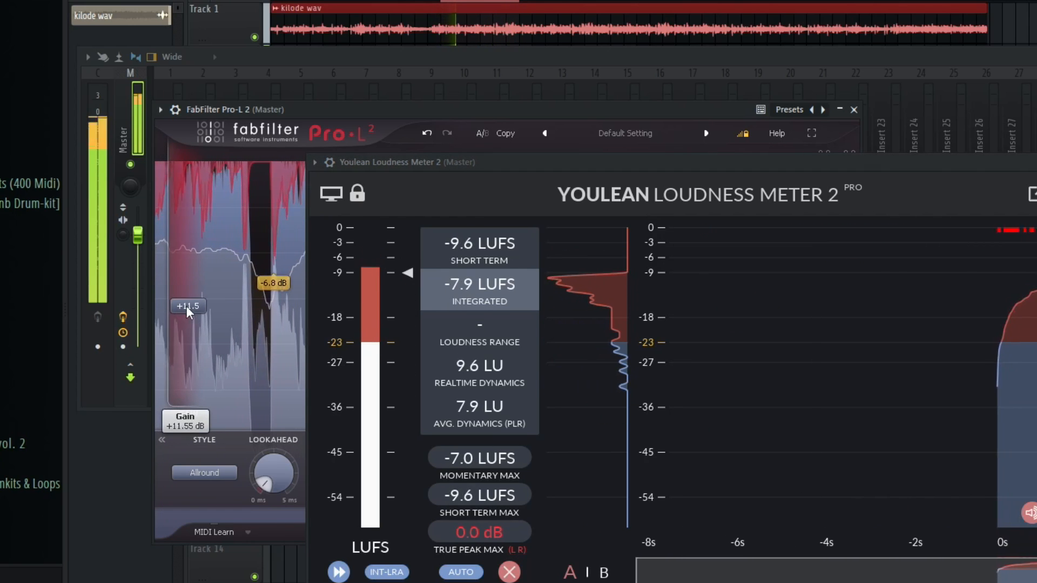
click(509, 572)
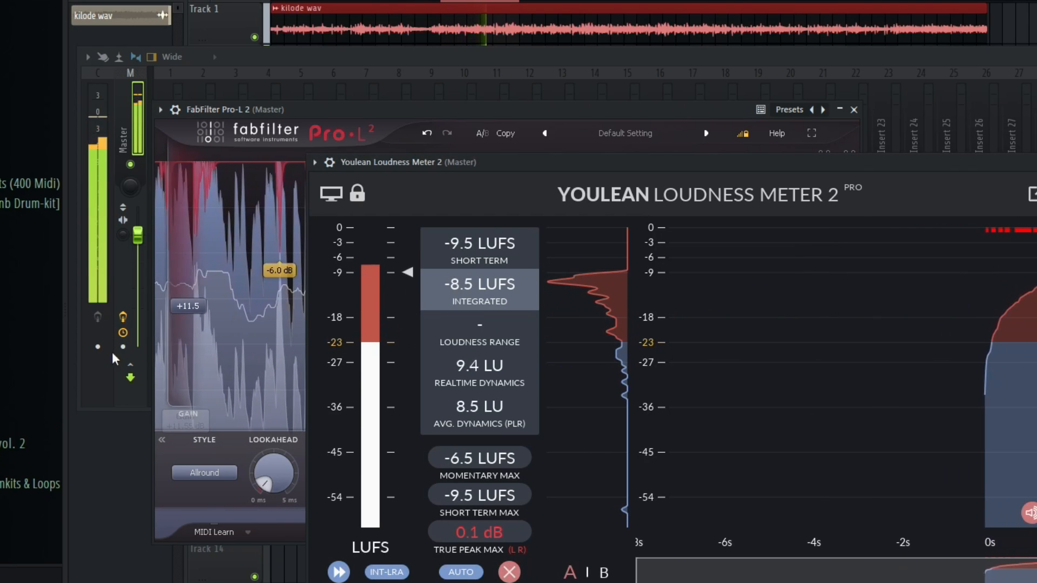
- Set the limiter's gain to exactly 11 dB and reset the loudness meter to measure again
double_click(190, 307)
text(11)
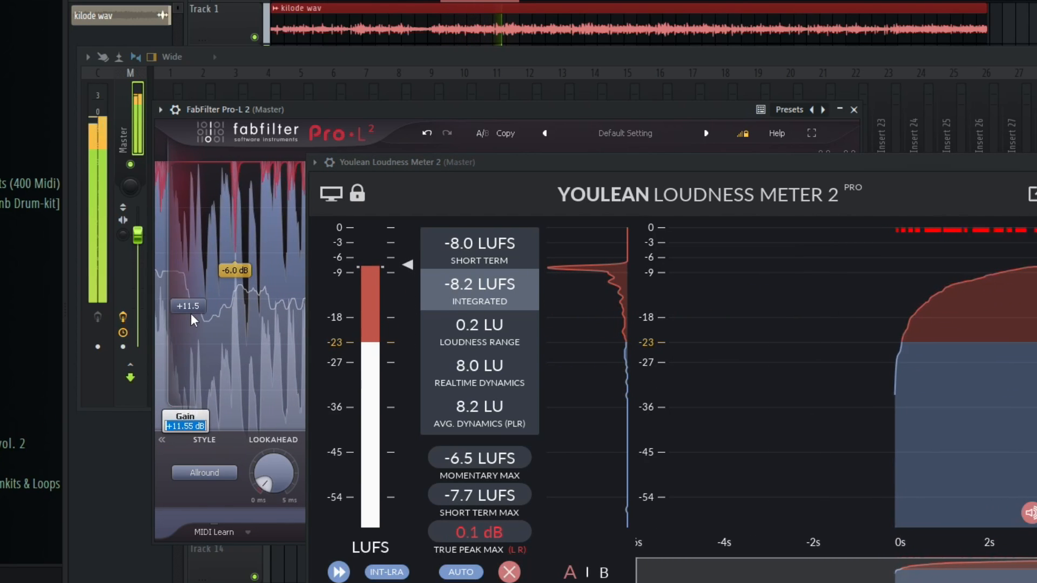
key(Return)
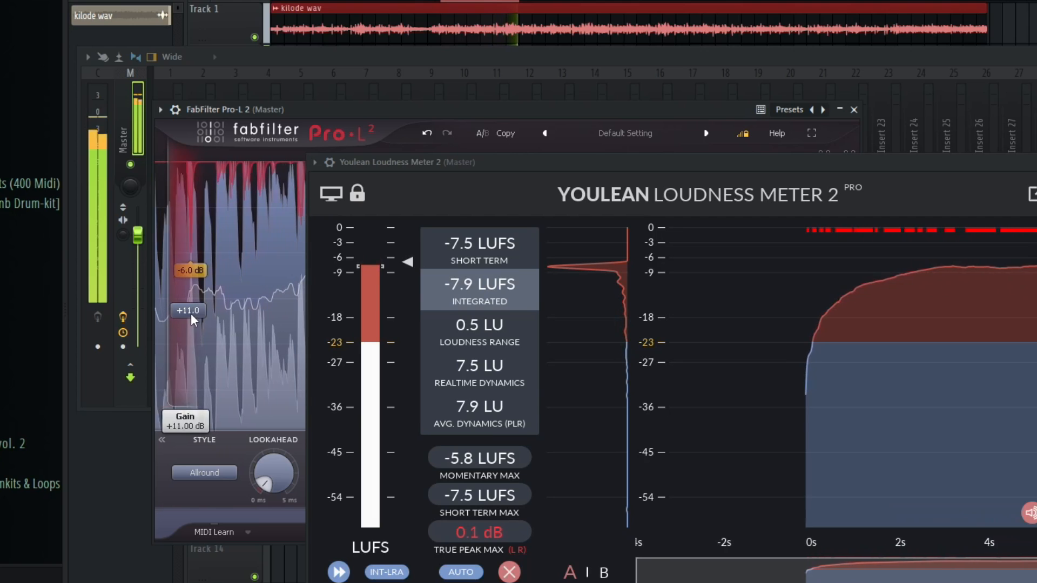
click(509, 572)
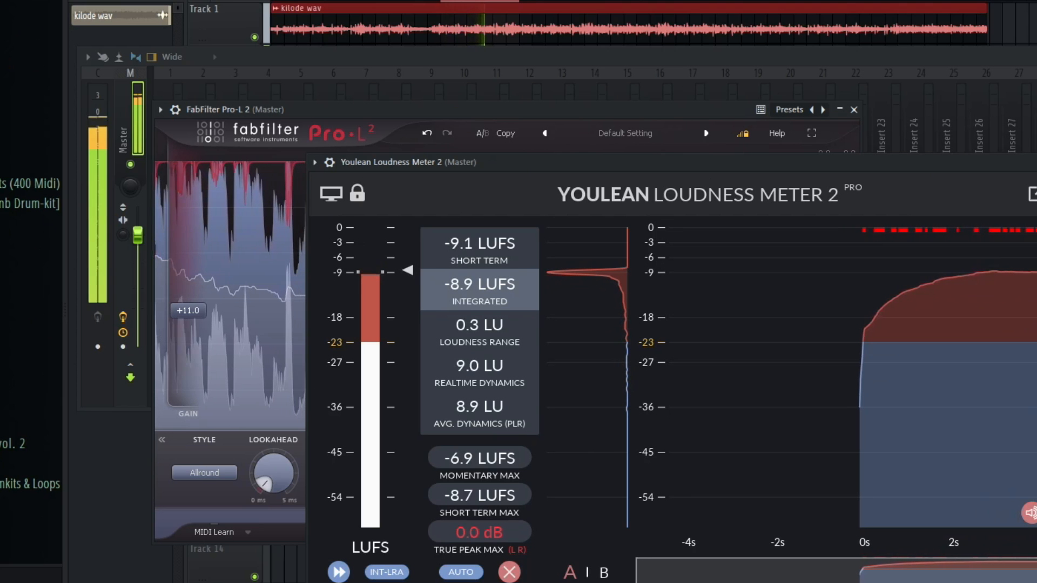
- Raise the Pro-L 2 limiter's gain to 11.47 dB, stop playback and close the loudness meter window
drag(181, 311, 183, 303)
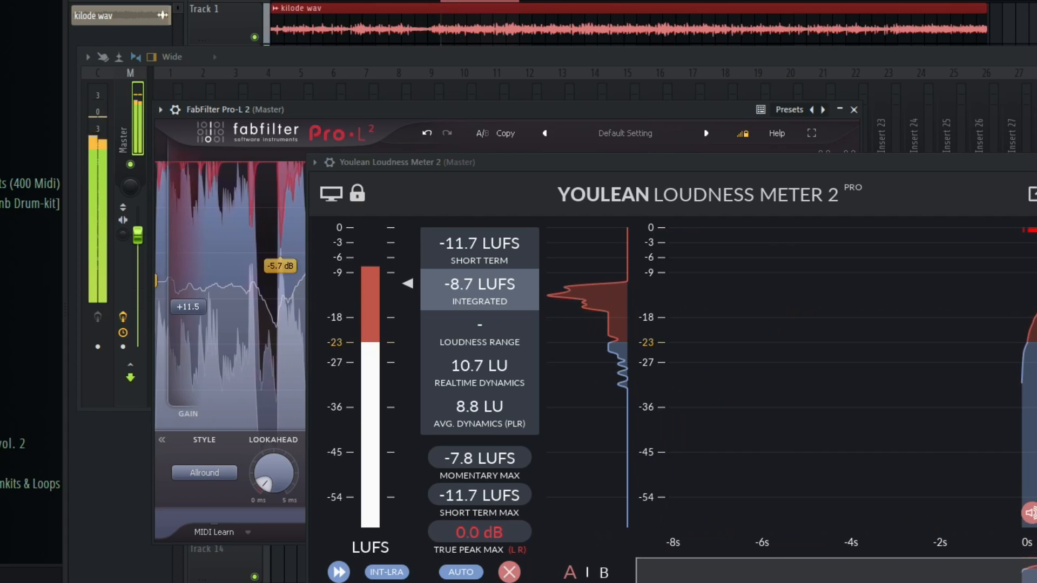
key(space)
mouse_move(187, 307)
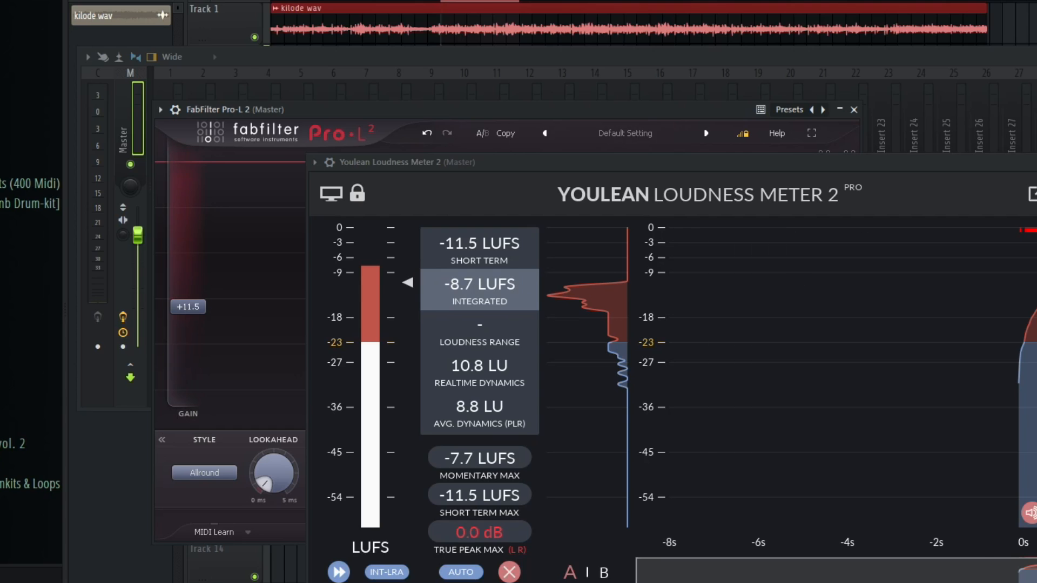
click(909, 214)
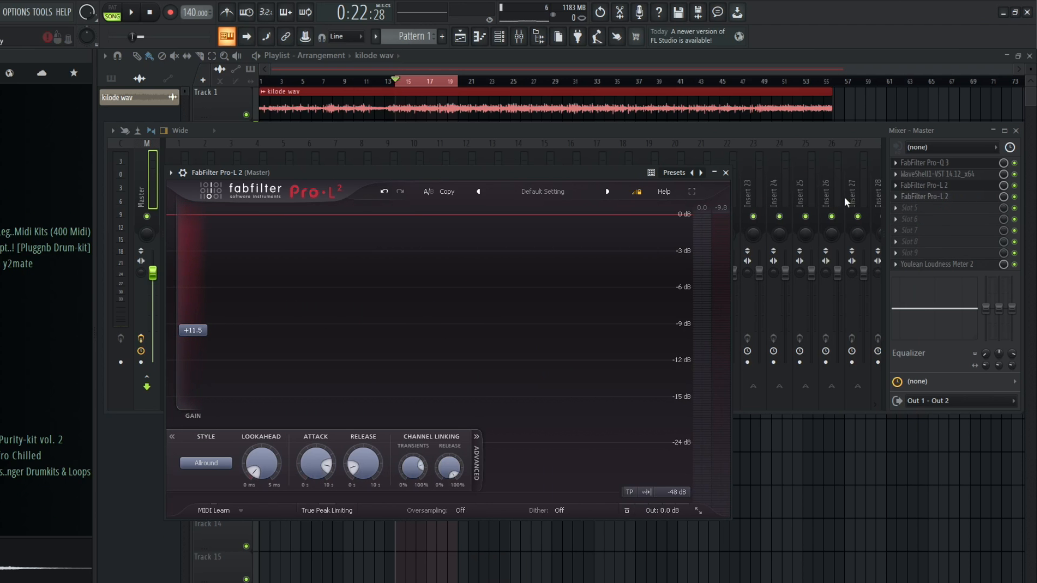
mouse_move(196, 332)
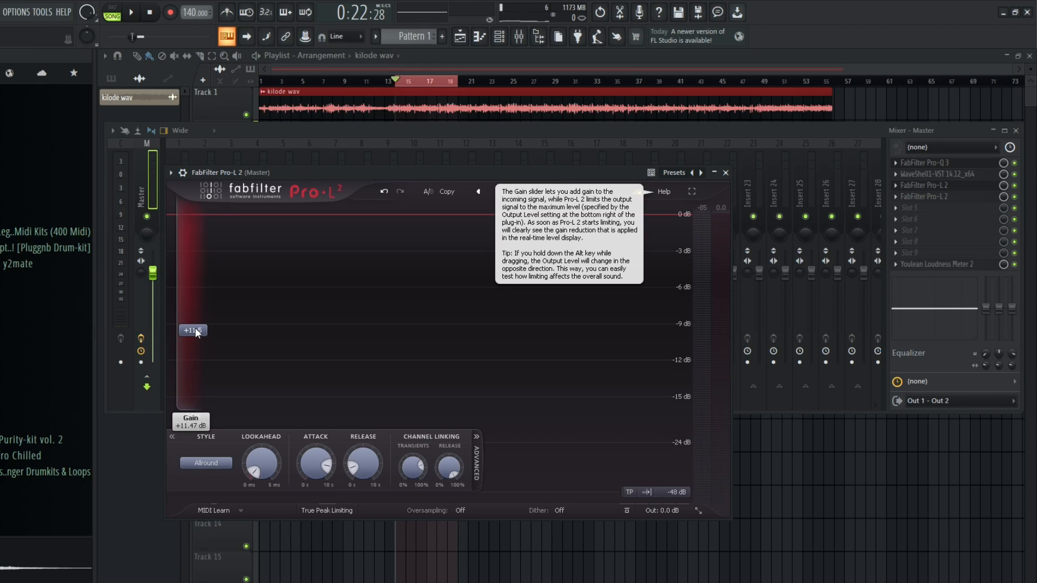
- Set the gain of both Pro-L 2 limiters on the Master channel to 5.2 dB
double_click(197, 330)
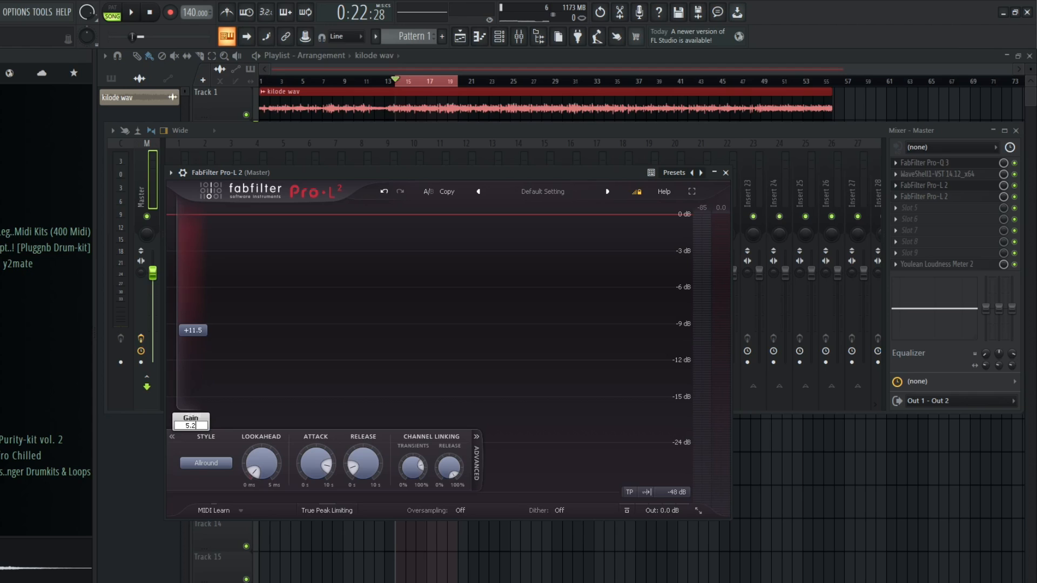
text(5.2)
key(Return)
click(919, 197)
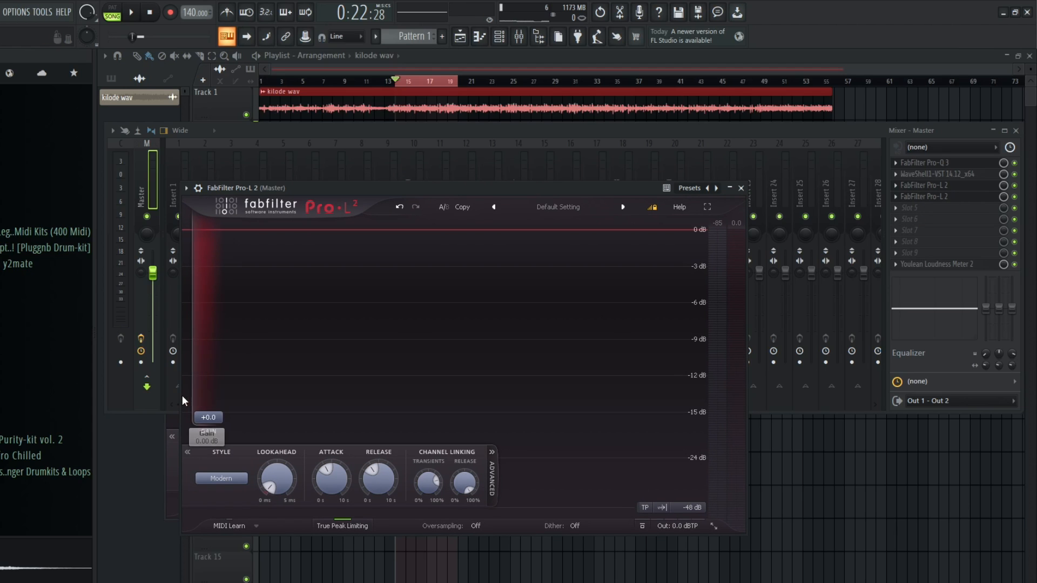
text(5.2)
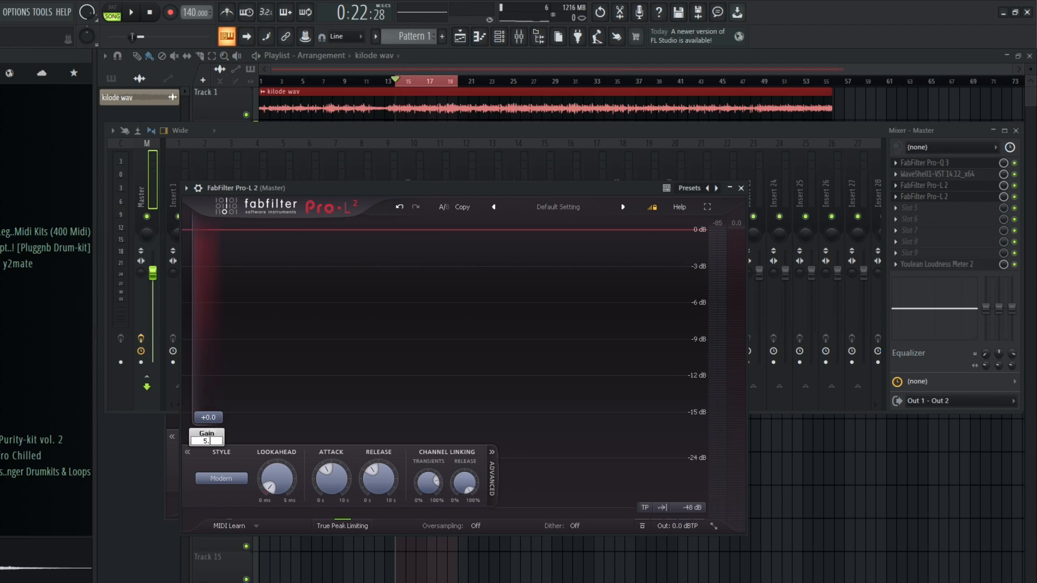
key(Return)
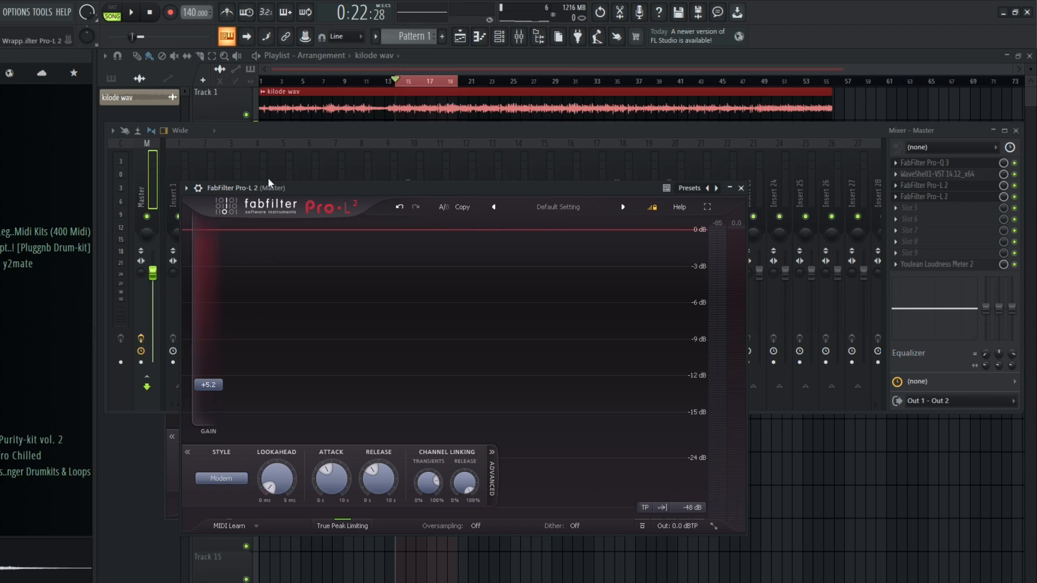
drag(273, 188, 245, 122)
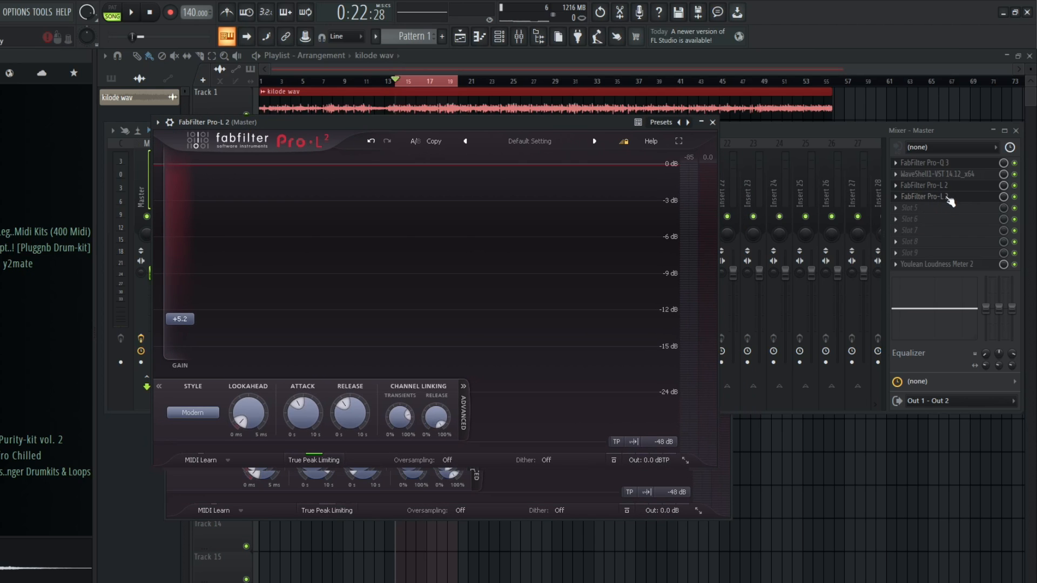
- Match the second Pro-L 2 limiter to the first: same attack and release, True Peak Limiting off, Allround style
click(954, 188)
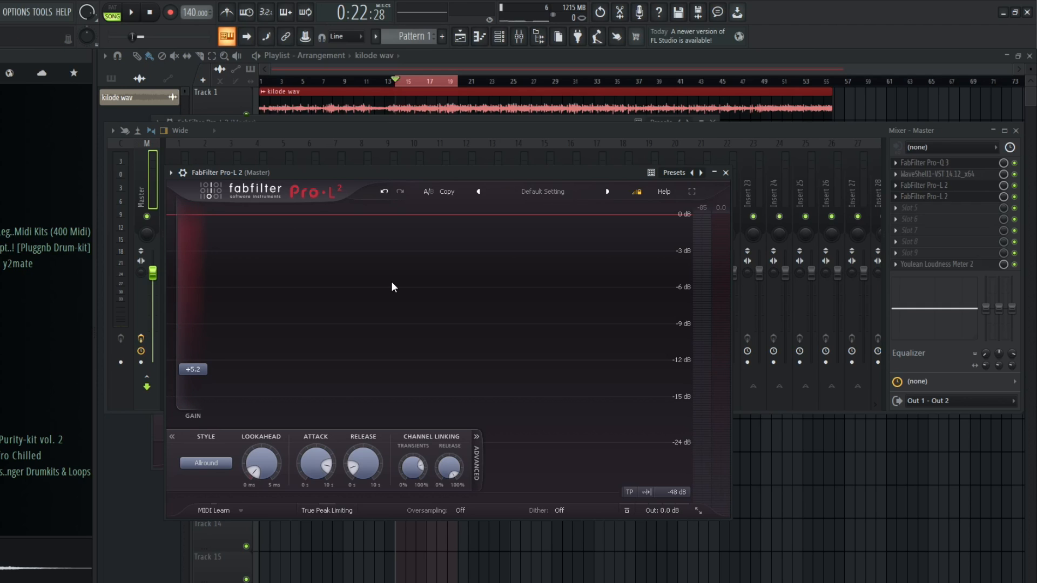
click(970, 190)
click(960, 189)
click(949, 198)
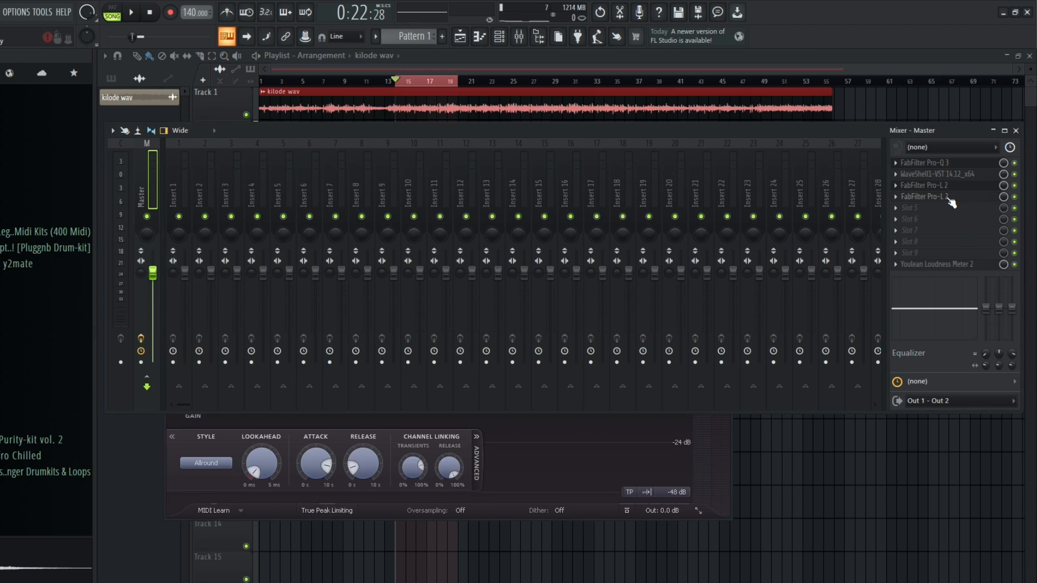
drag(303, 418, 359, 417)
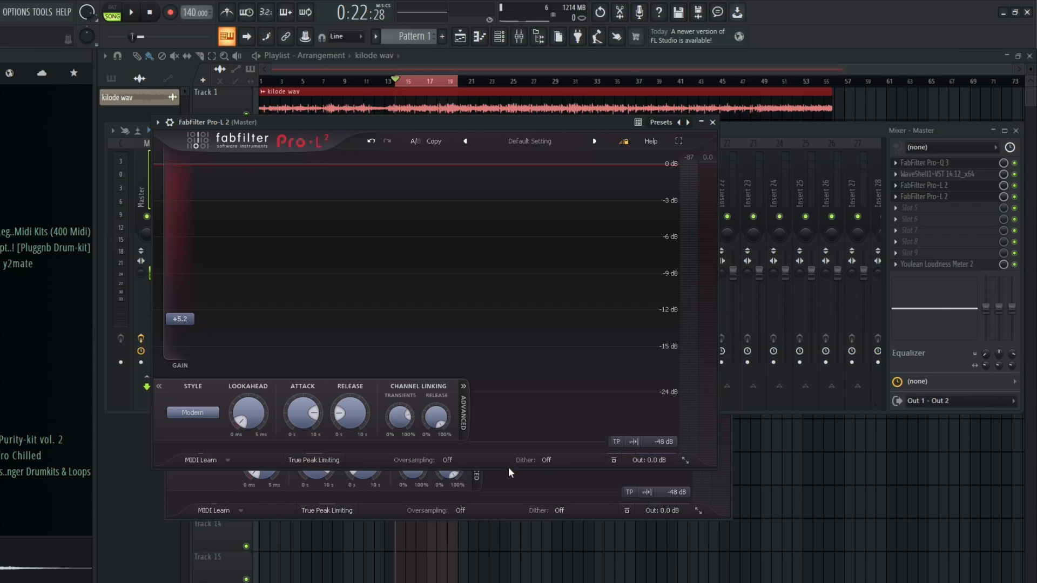
click(193, 413)
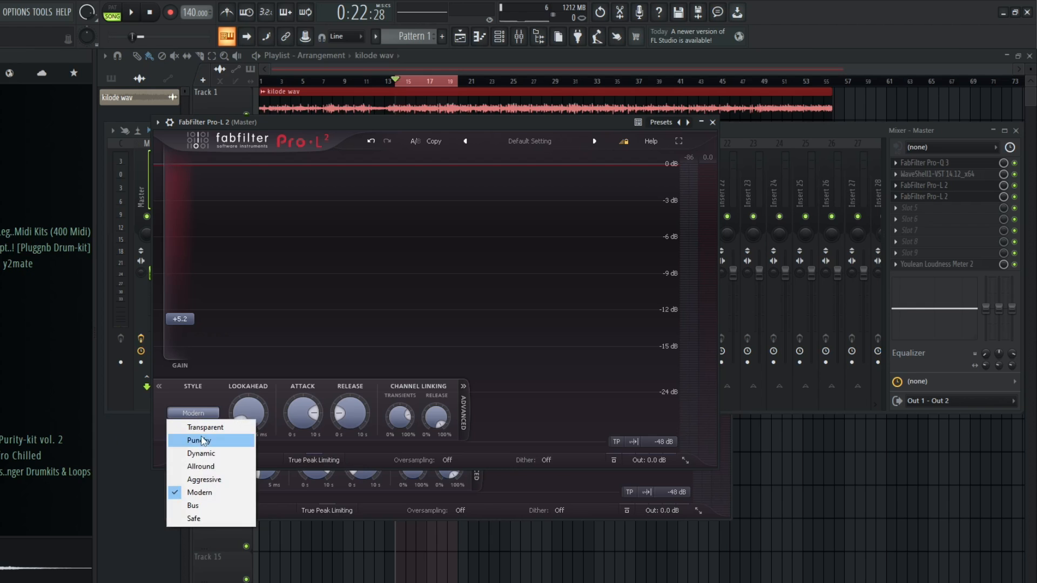
click(195, 467)
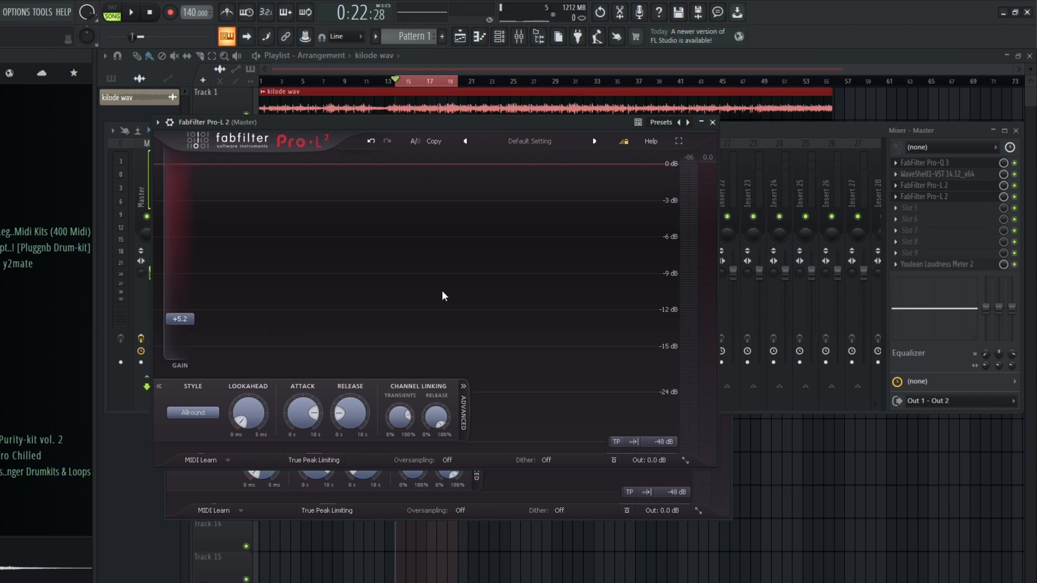
- Play the looped section, reset the Youlean loudness meter to measure it, and stop playback
click(133, 15)
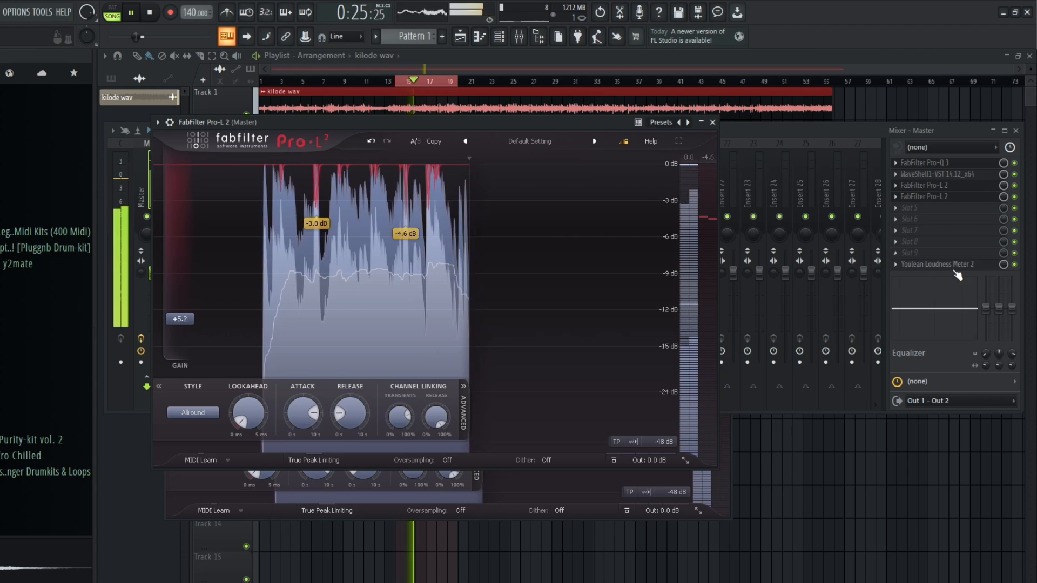
click(935, 264)
click(449, 543)
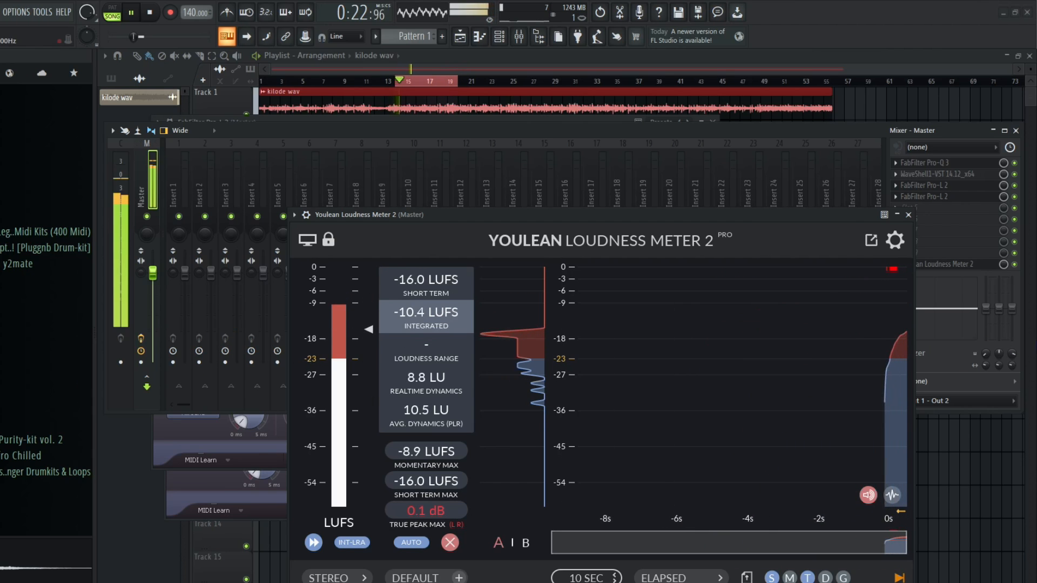
key(space)
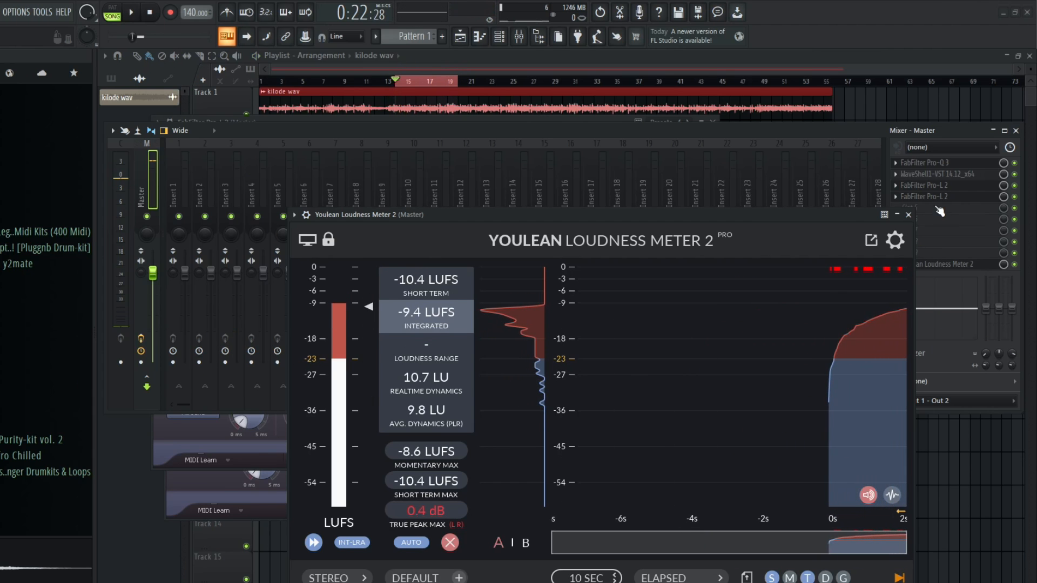
- Set the second Pro-L 2 limiter's output level to -0.1 dB, moving the loudness meter aside, and close the limiter window
click(937, 198)
drag(485, 215, 966, 314)
double_click(644, 432)
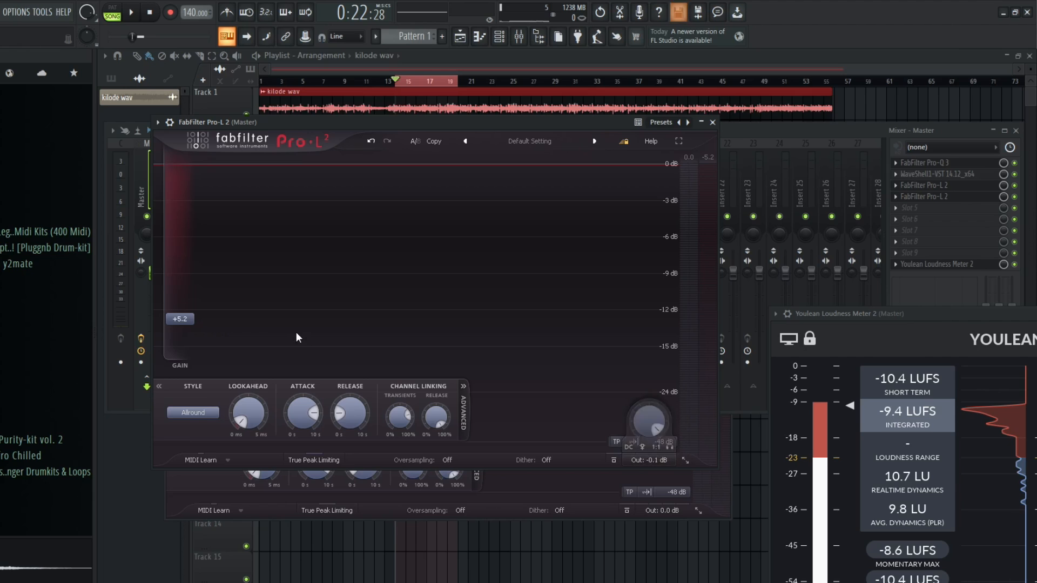
mouse_move(652, 456)
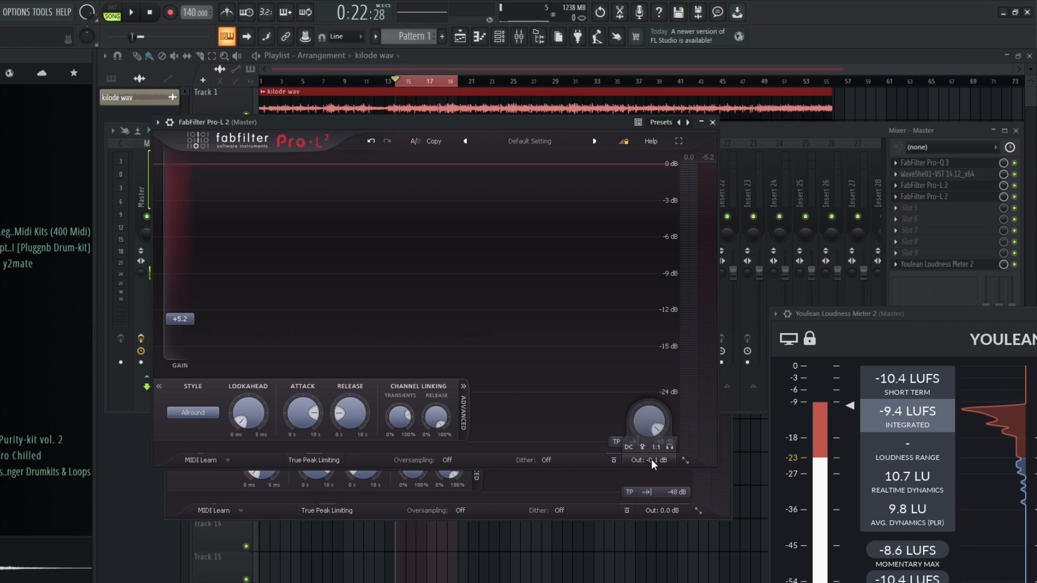
mouse_move(649, 430)
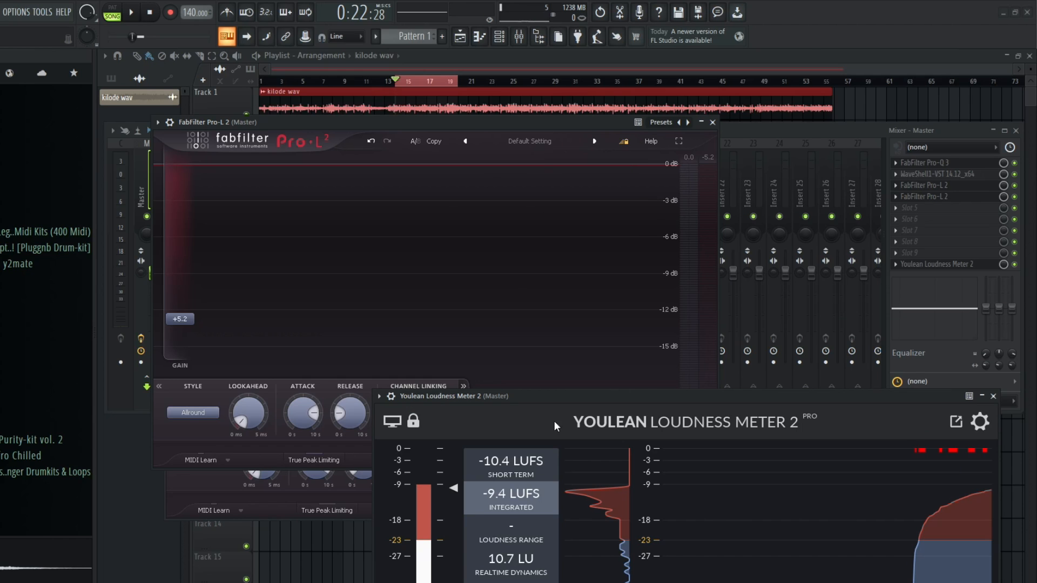
click(926, 198)
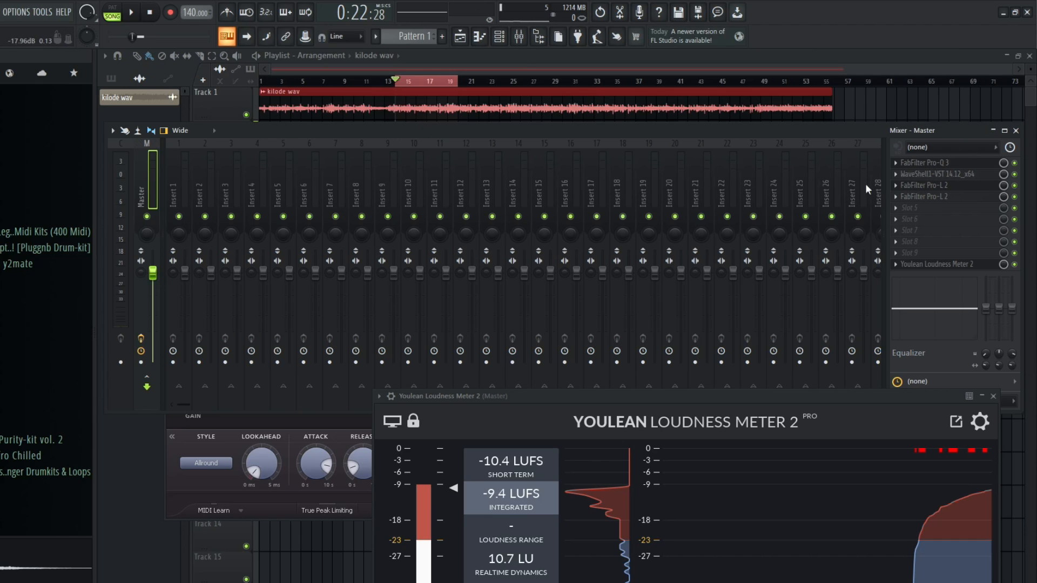
- Clear the playlist's loop selection and play the kilode wav track from its beginning
double_click(277, 81)
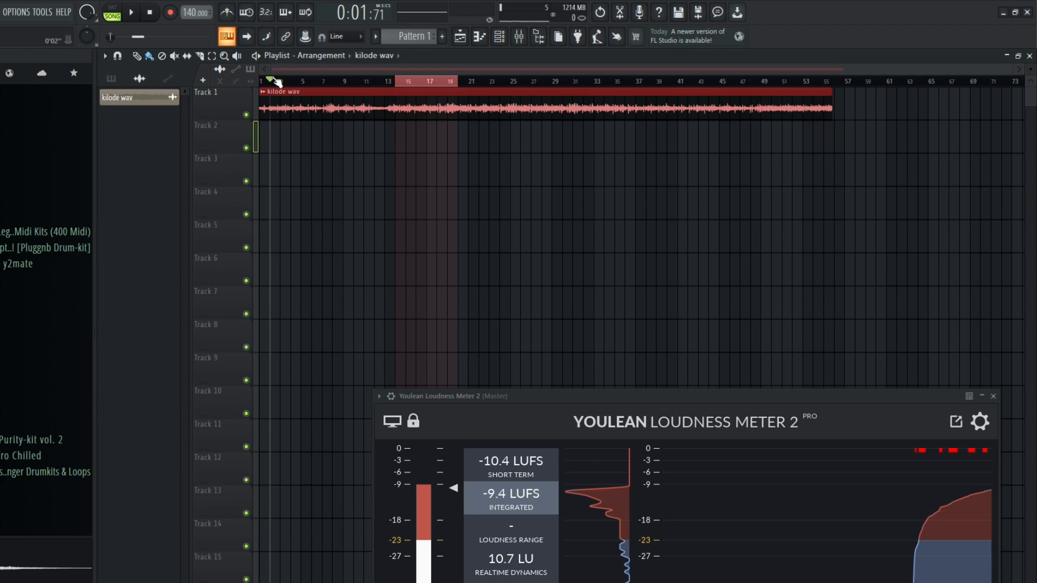
drag(288, 85, 208, 81)
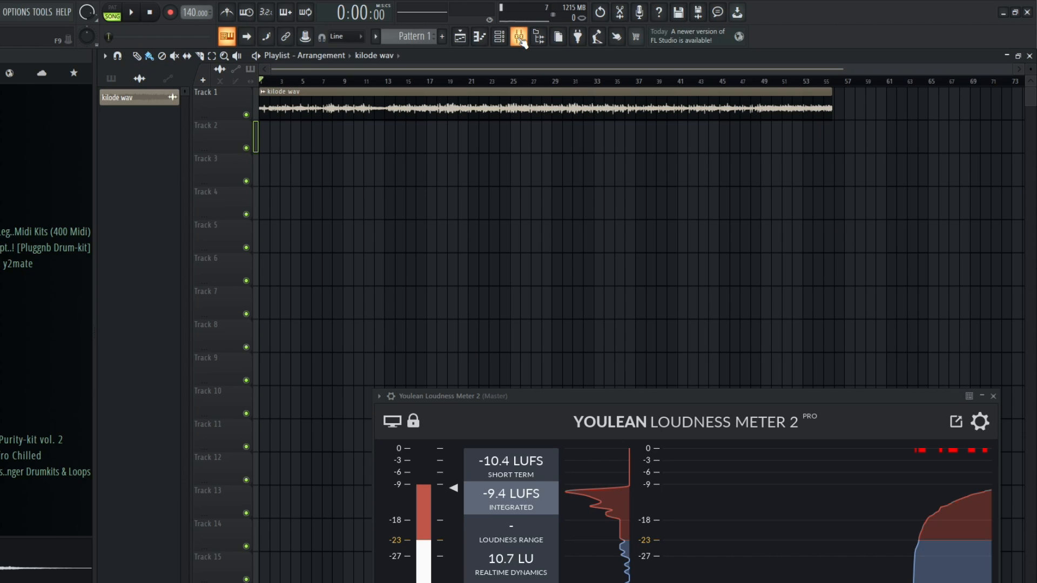
key(space)
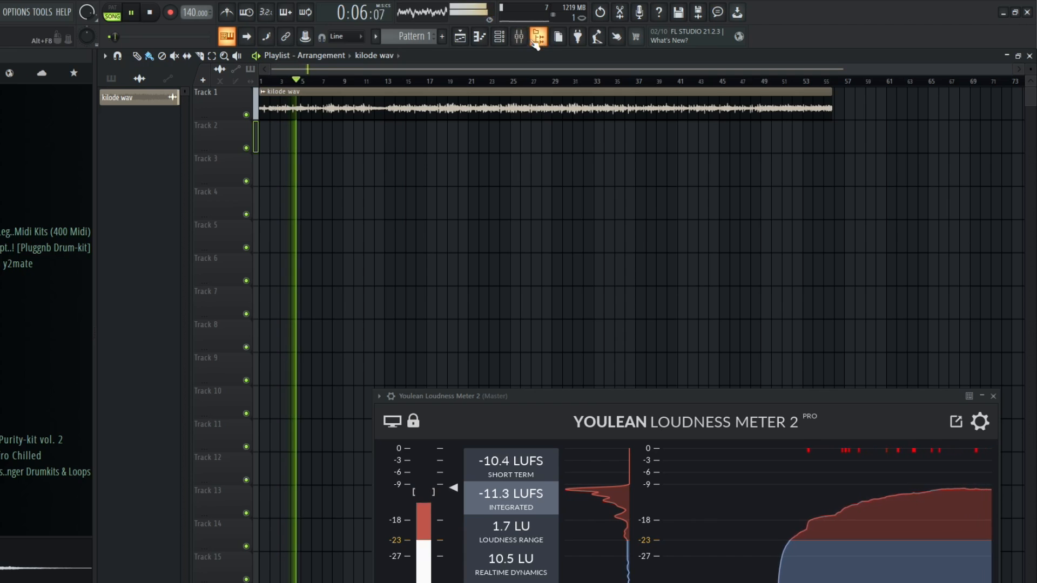
- Show the mixer and full loudness meter, restart the measurement during playback, and close the meter before stopping the track
click(520, 38)
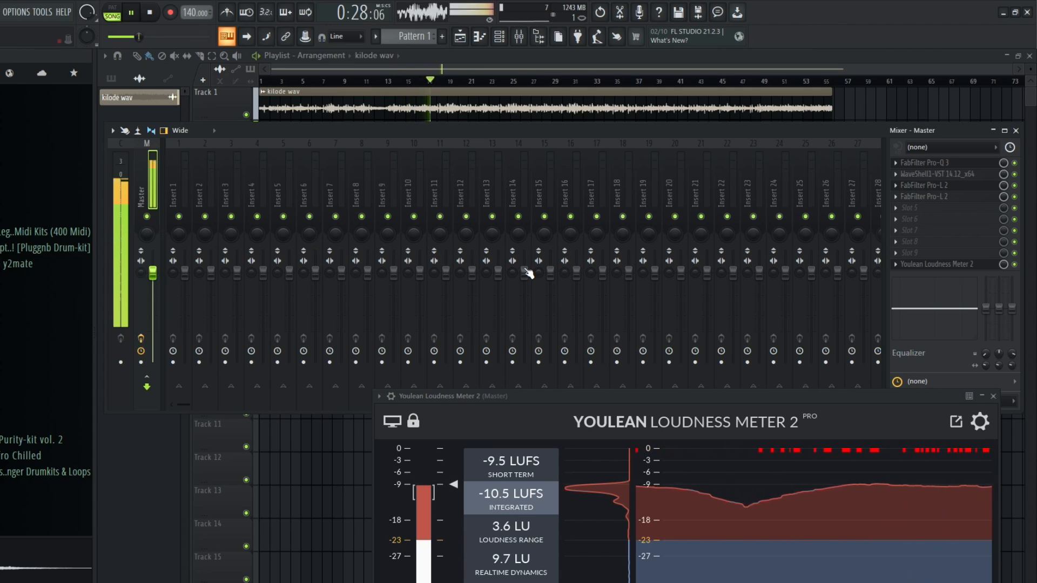
drag(519, 398, 528, 255)
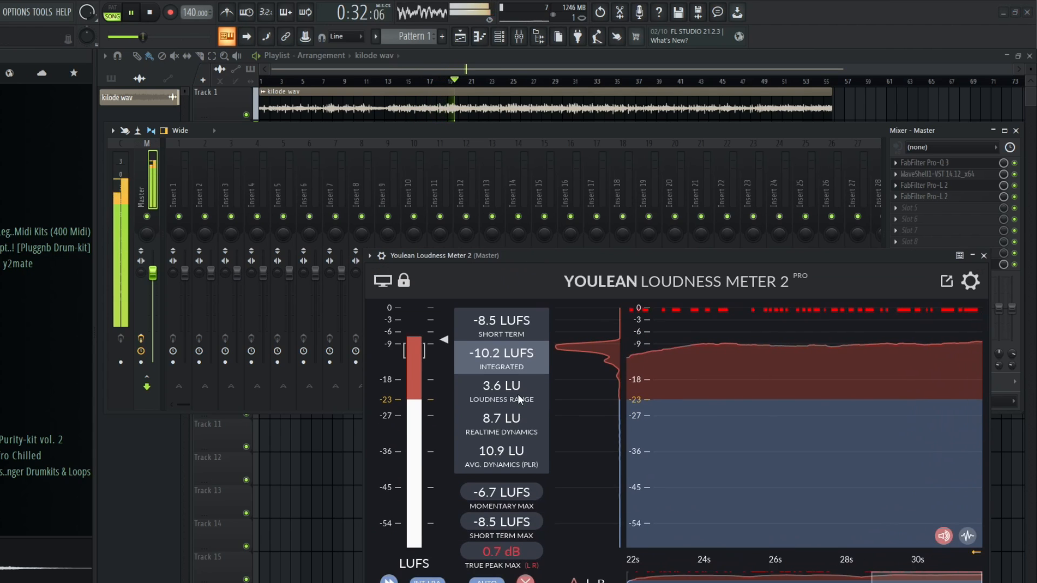
click(525, 581)
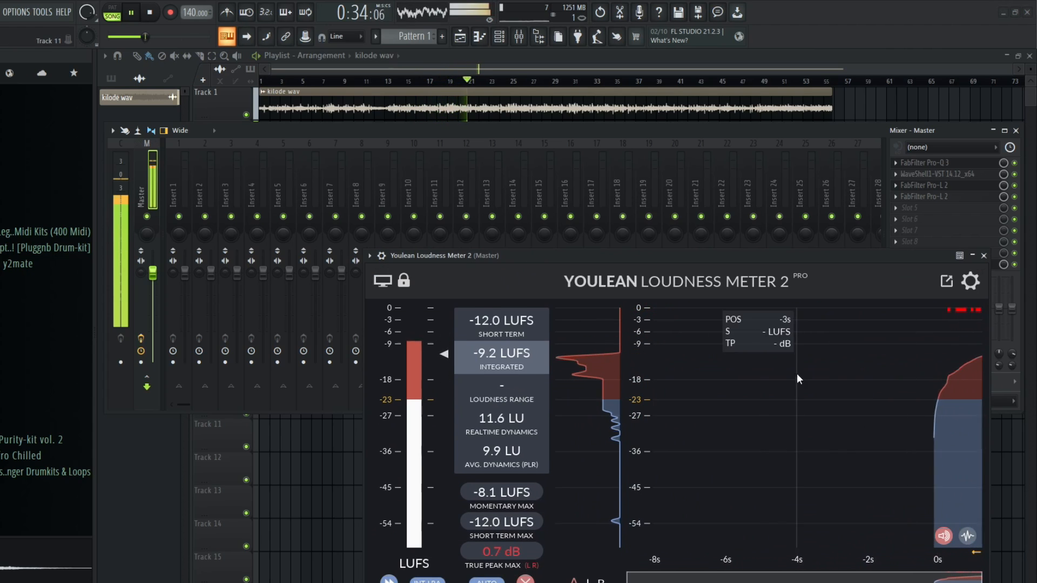
click(983, 256)
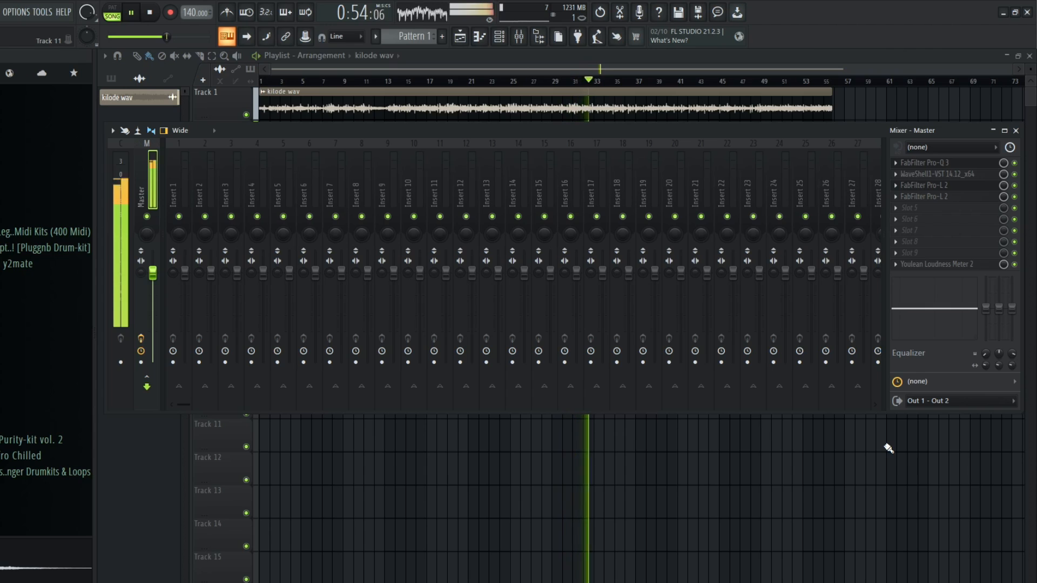
key(space)
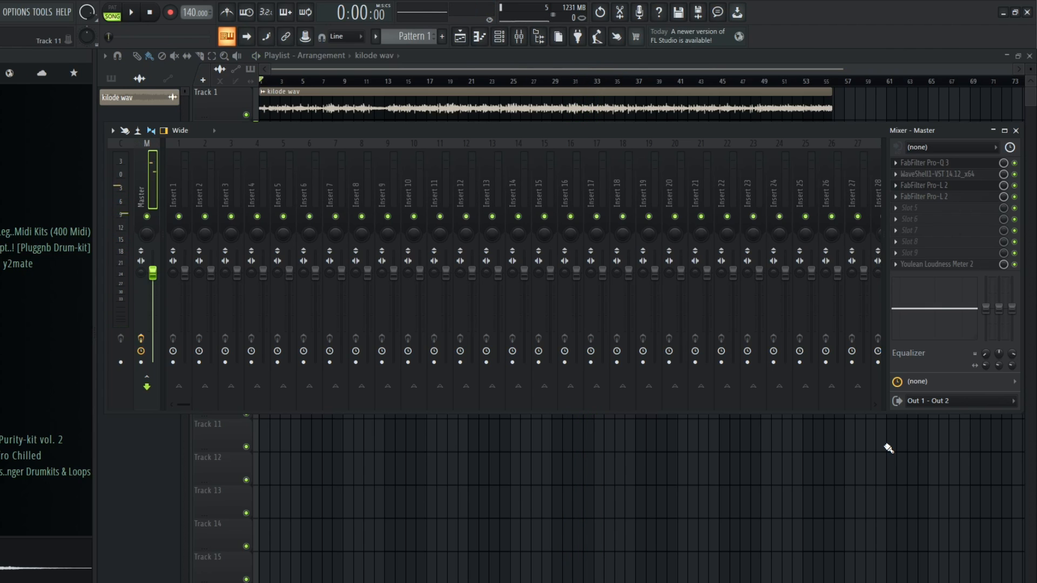